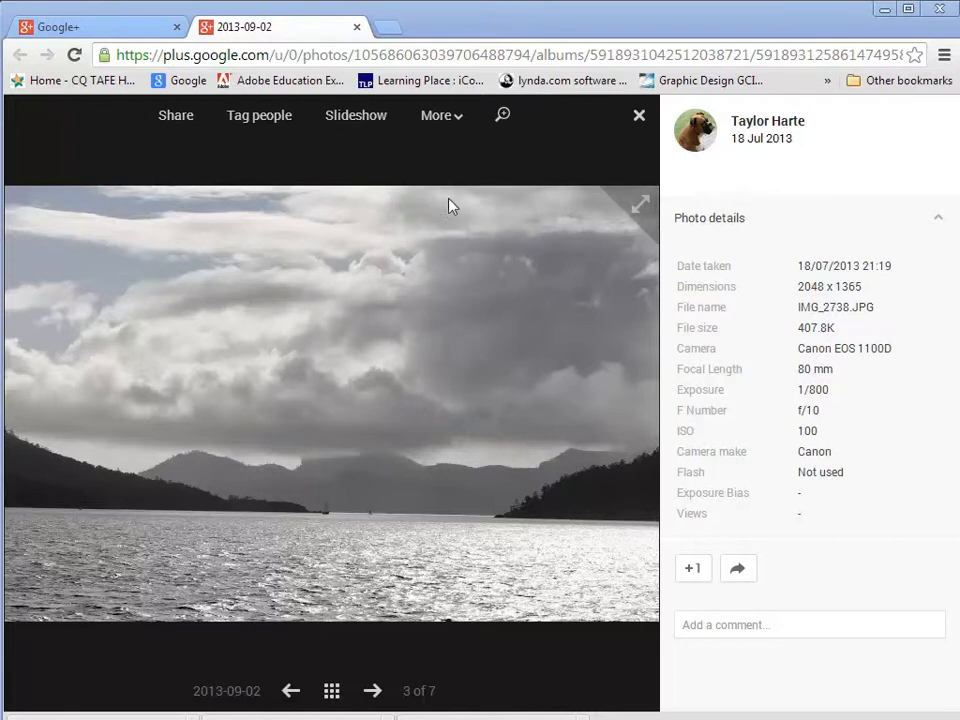
# Switch to Adobe Bridge and open IMG_2738.JPG from the Desktop in Camera Raw.
pyautogui.click(459, 124)
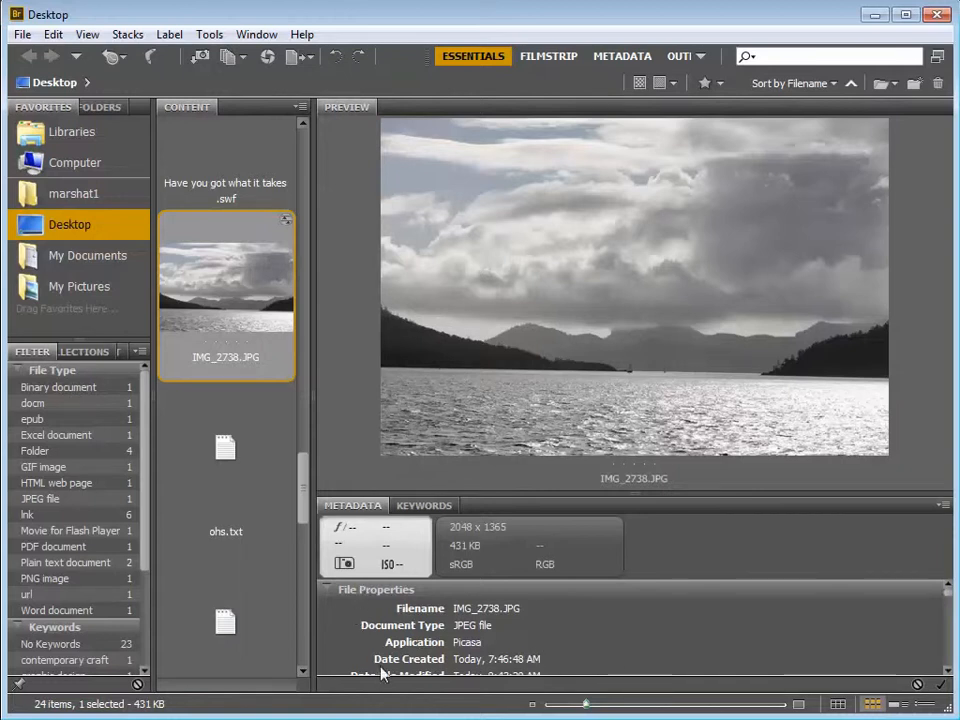
pyautogui.click(418, 507)
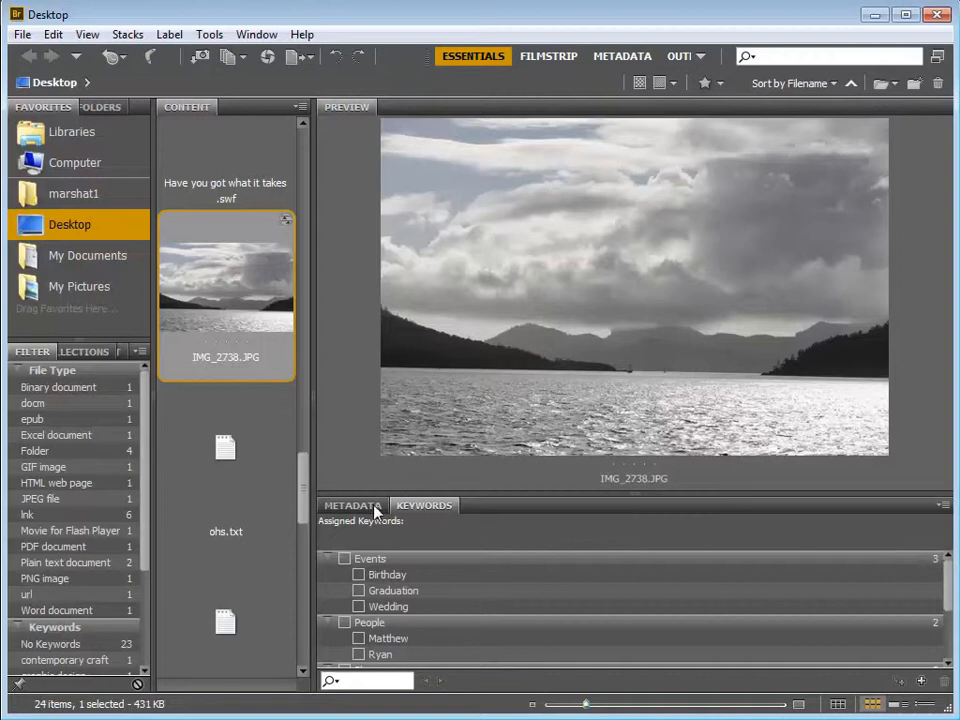
pyautogui.click(372, 507)
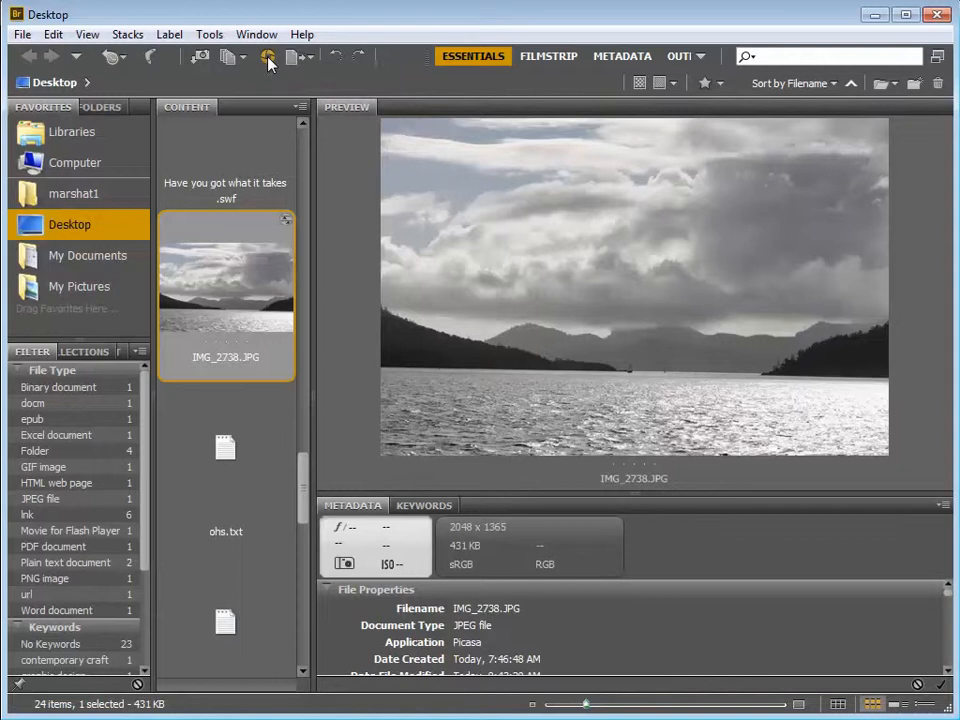
pyautogui.click(22, 34)
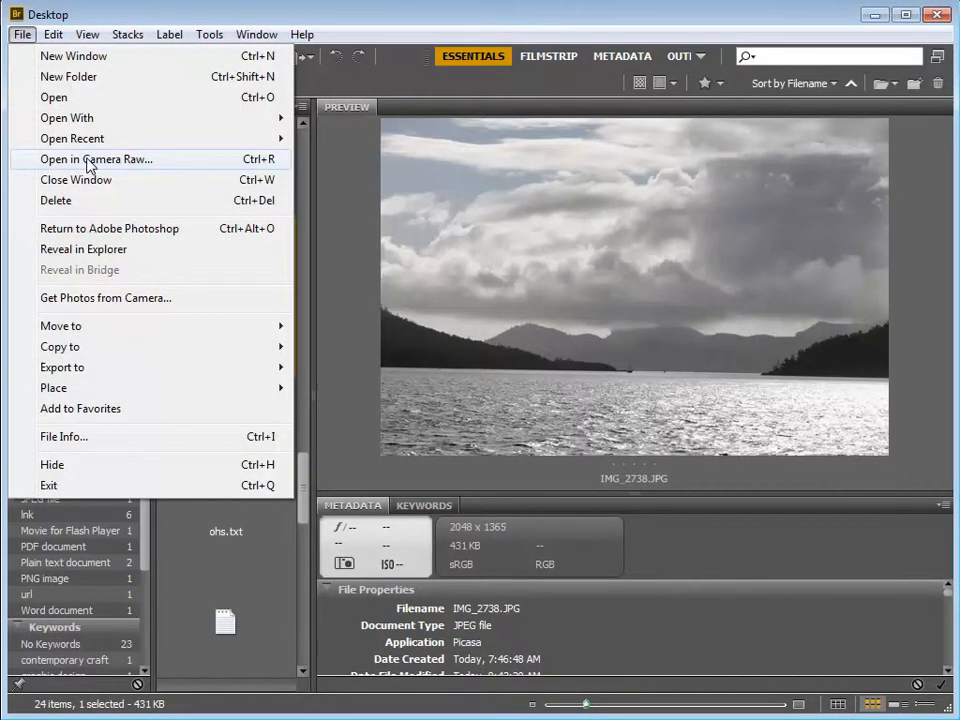
pyautogui.click(444, 17)
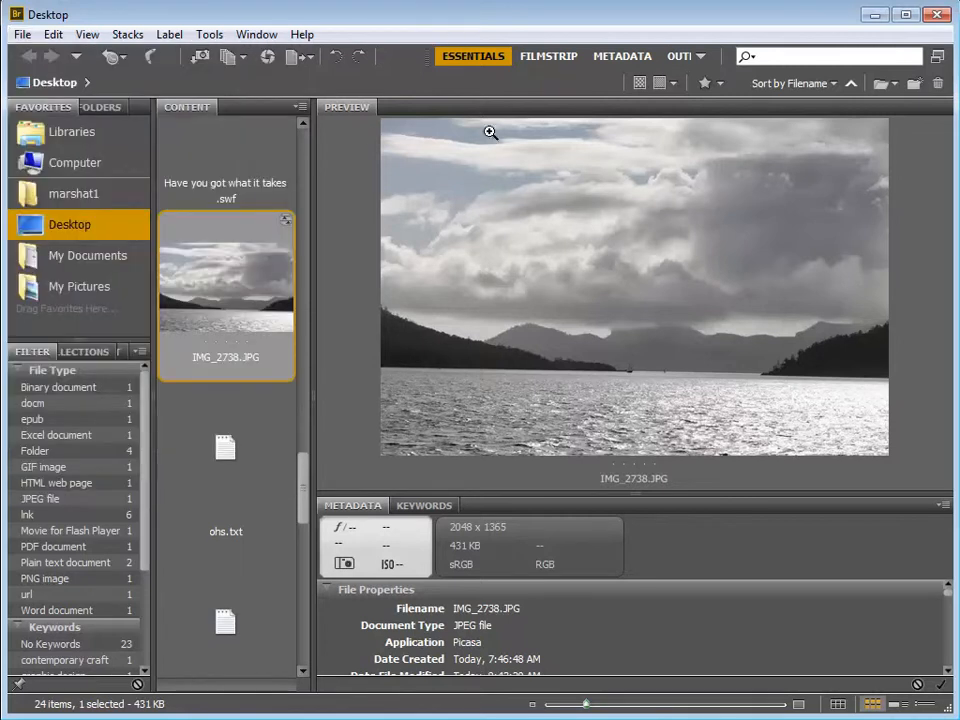
pyautogui.rightClick(246, 274)
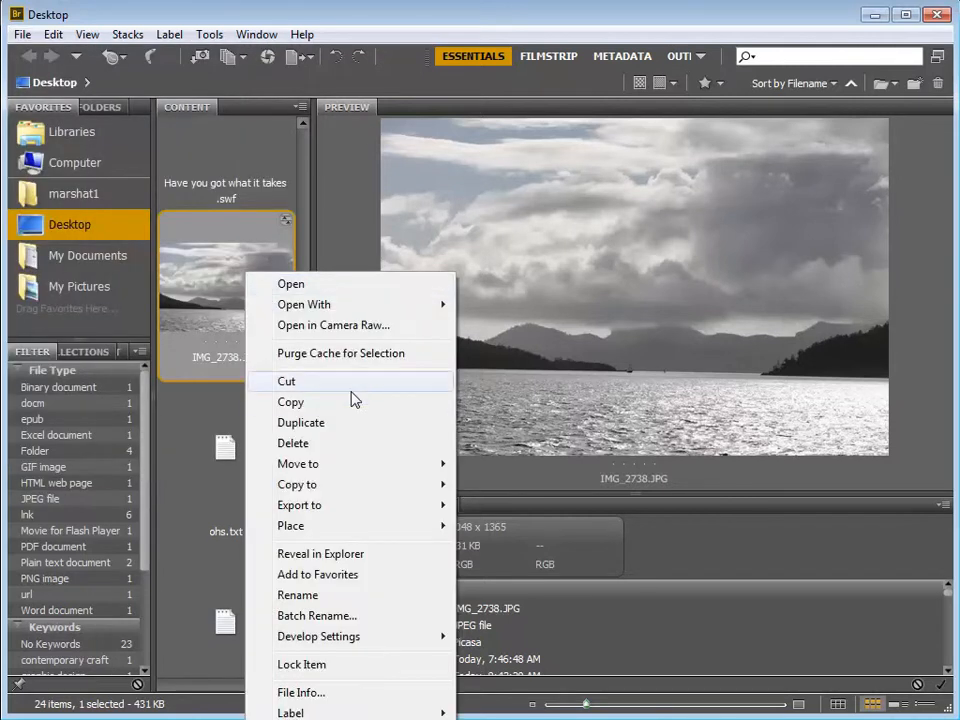
pyautogui.click(351, 324)
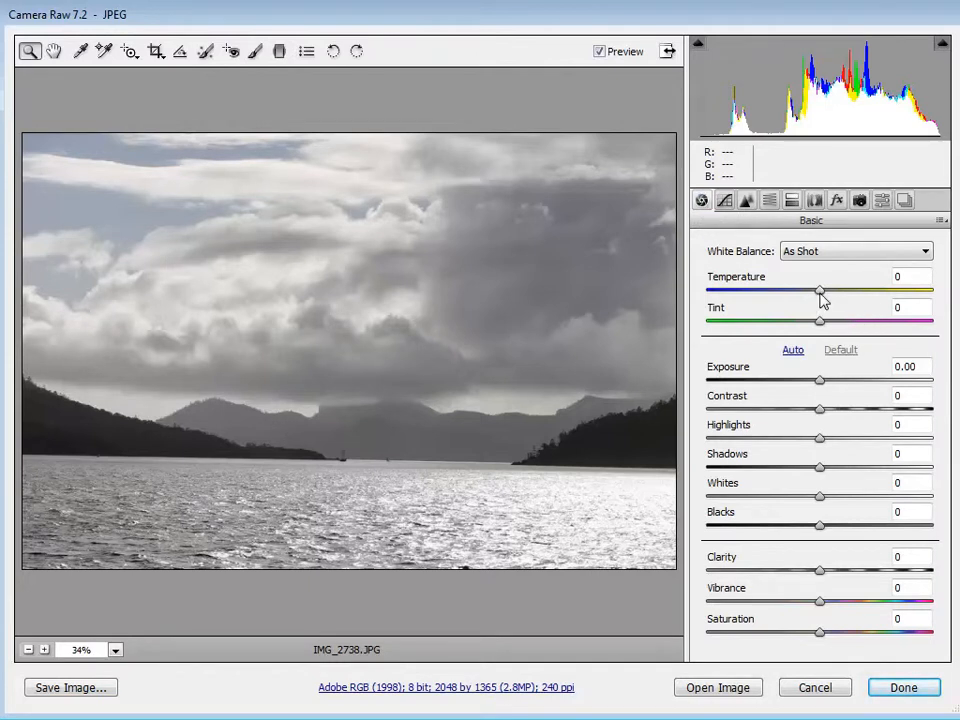
# Set the photo's Temperature to -13, Tint to +3, Exposure to -0.40 and Contrast to +22.
pyautogui.moveTo(821, 300); pyautogui.dragTo(806, 298)
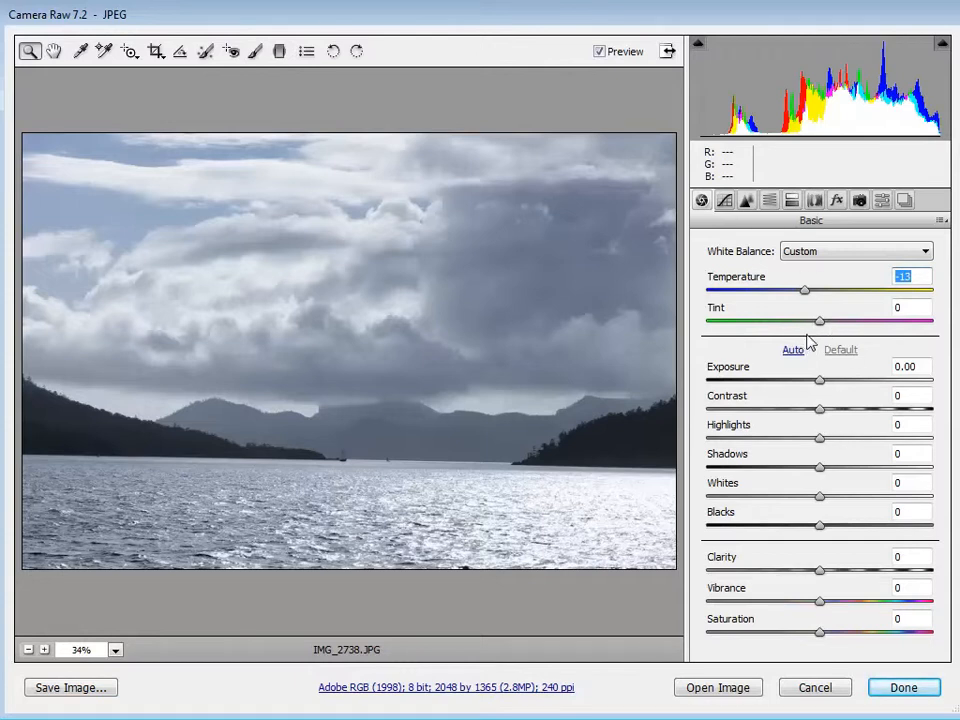
pyautogui.moveTo(818, 322)
pyautogui.mouseDown()
pyautogui.moveTo(843, 323)
pyautogui.moveTo(790, 322)
pyautogui.moveTo(834, 322)
pyautogui.moveTo(826, 322)
pyautogui.mouseUp()
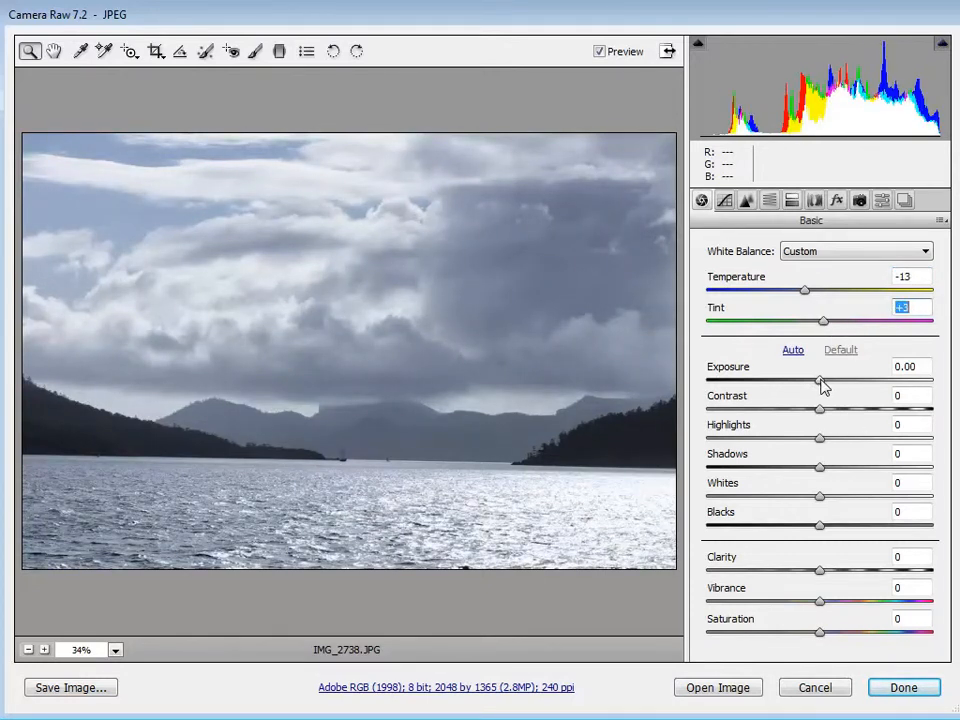
pyautogui.moveTo(820, 381); pyautogui.dragTo(811, 384)
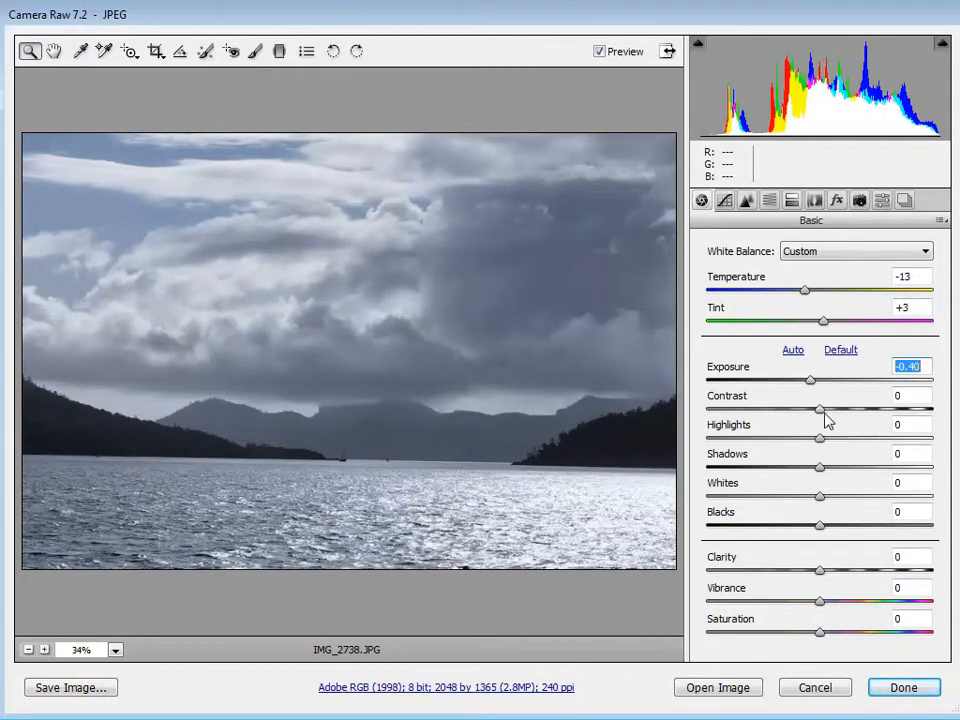
pyautogui.moveTo(820, 409); pyautogui.dragTo(844, 424)
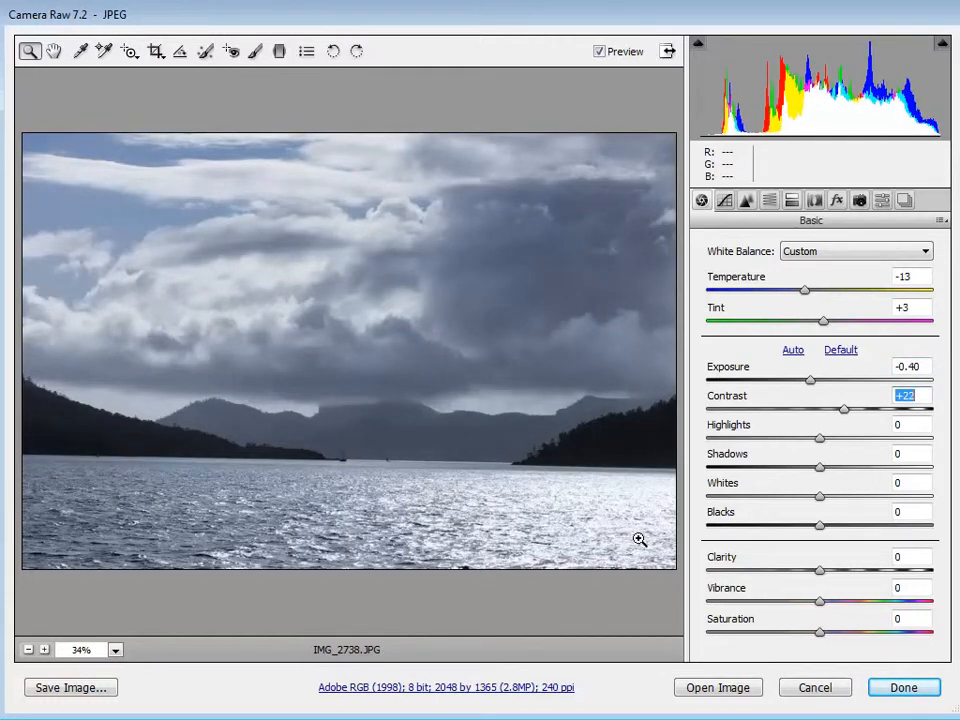
# Set Shadows to -8, Blacks to +15, Clarity to +20, Vibrance to +48 and Saturation to +18.
pyautogui.moveTo(486, 508); pyautogui.dragTo(497, 525)
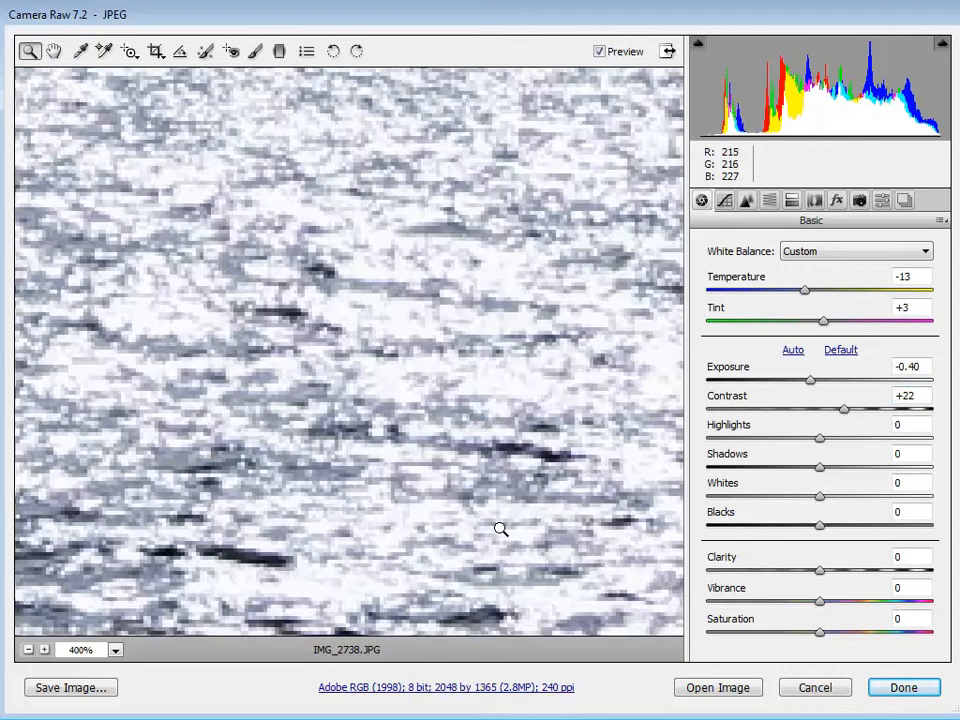
pyautogui.click(942, 46)
pyautogui.click(116, 651)
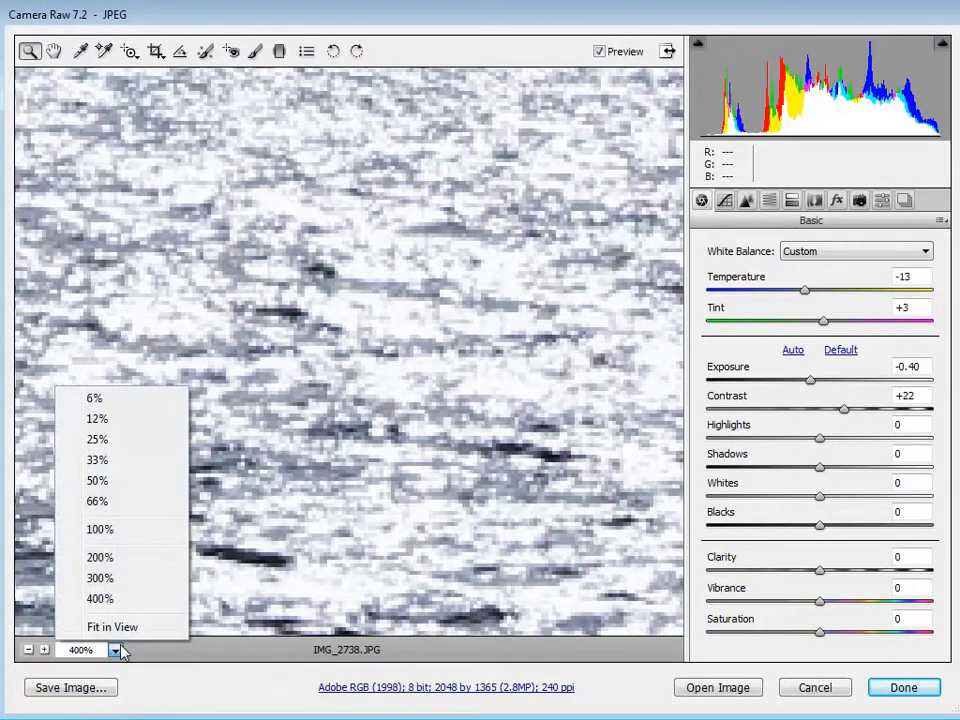
pyautogui.click(95, 623)
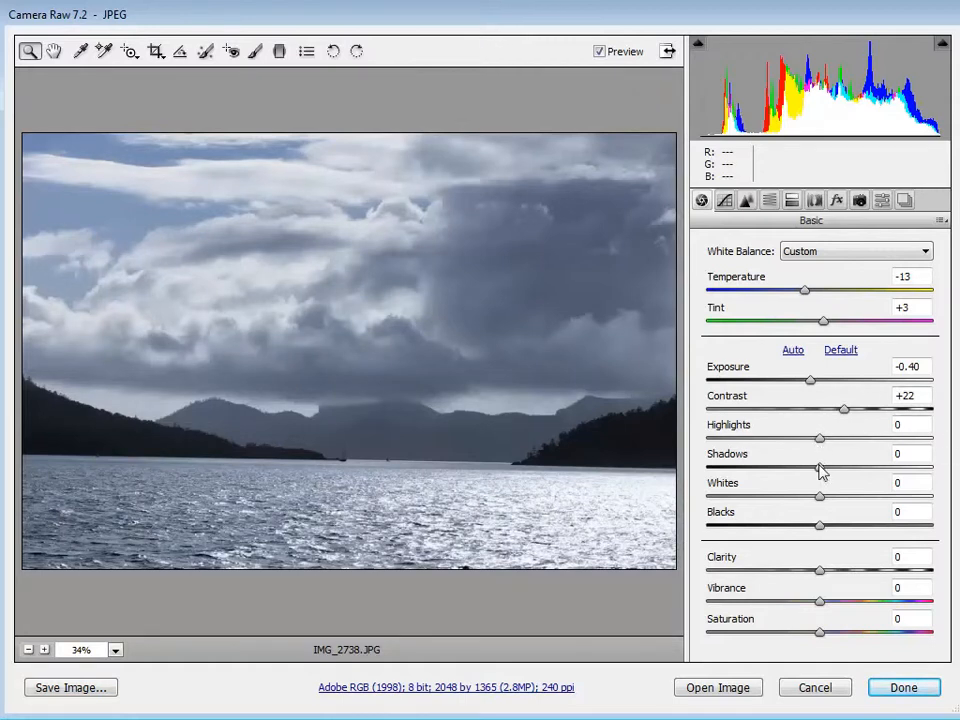
pyautogui.moveTo(818, 470); pyautogui.dragTo(811, 472)
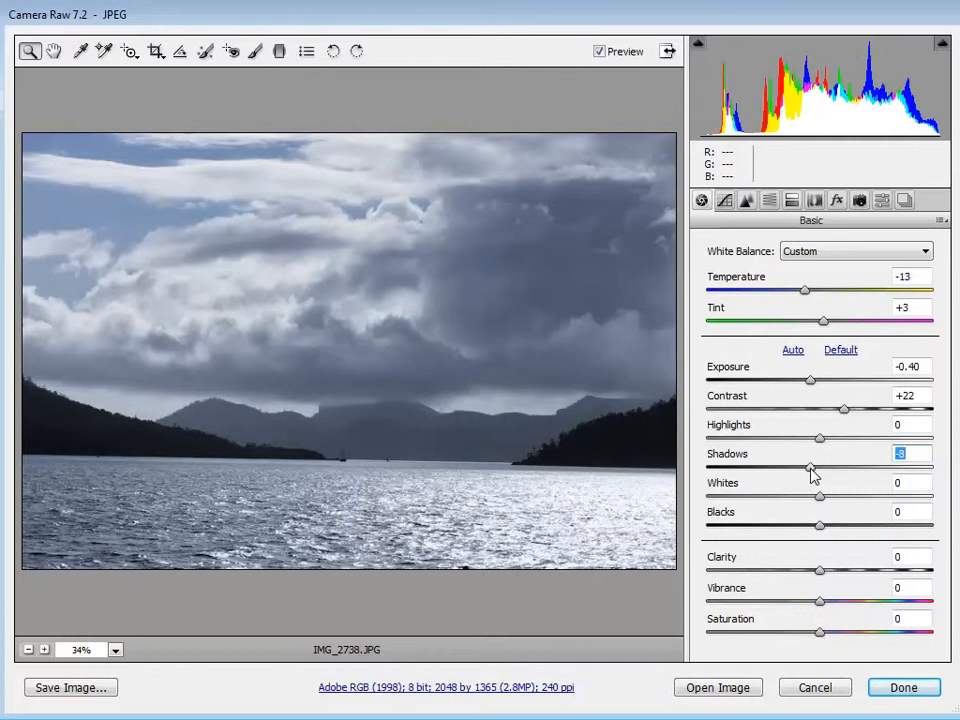
pyautogui.moveTo(820, 530); pyautogui.dragTo(874, 609)
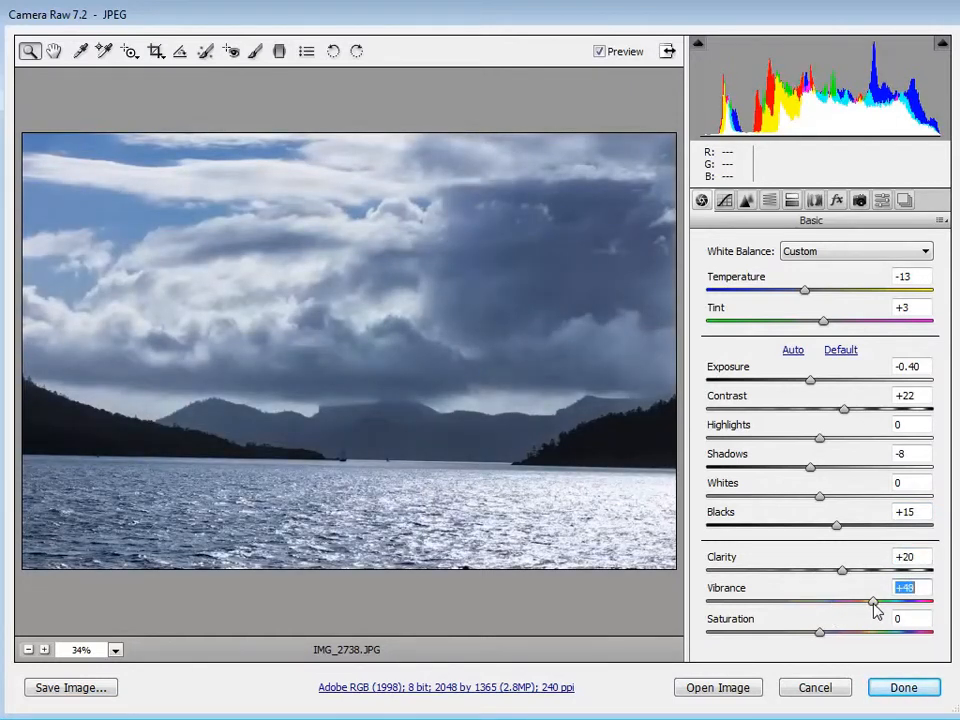
pyautogui.moveTo(820, 633); pyautogui.dragTo(843, 648)
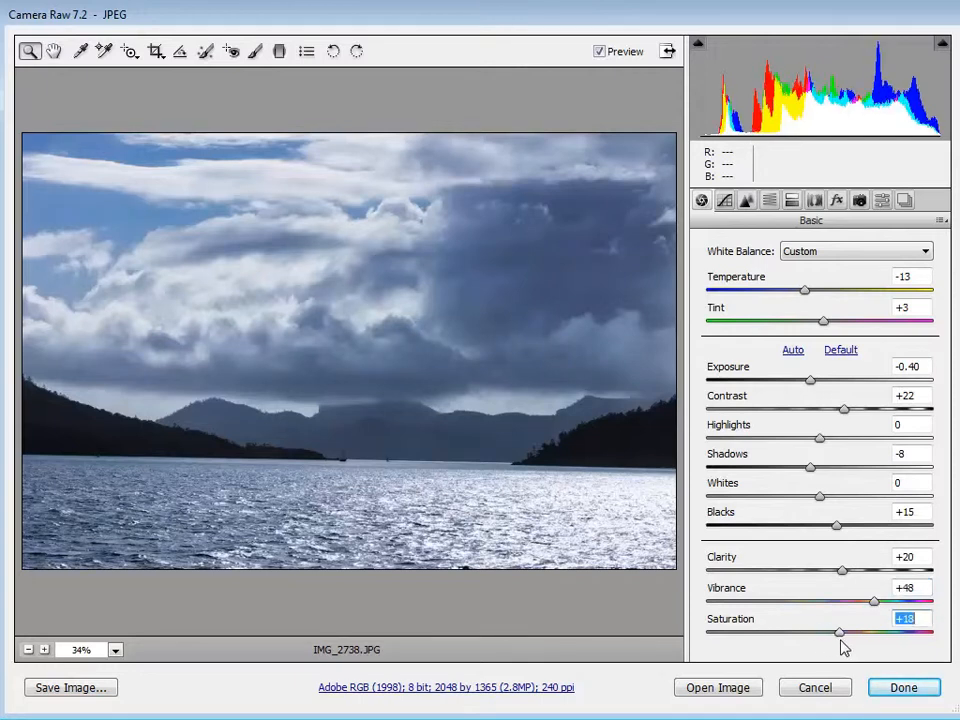
# Apply the Medium Contrast preset to the photo's point tone curve on the RGB channel.
pyautogui.click(726, 201)
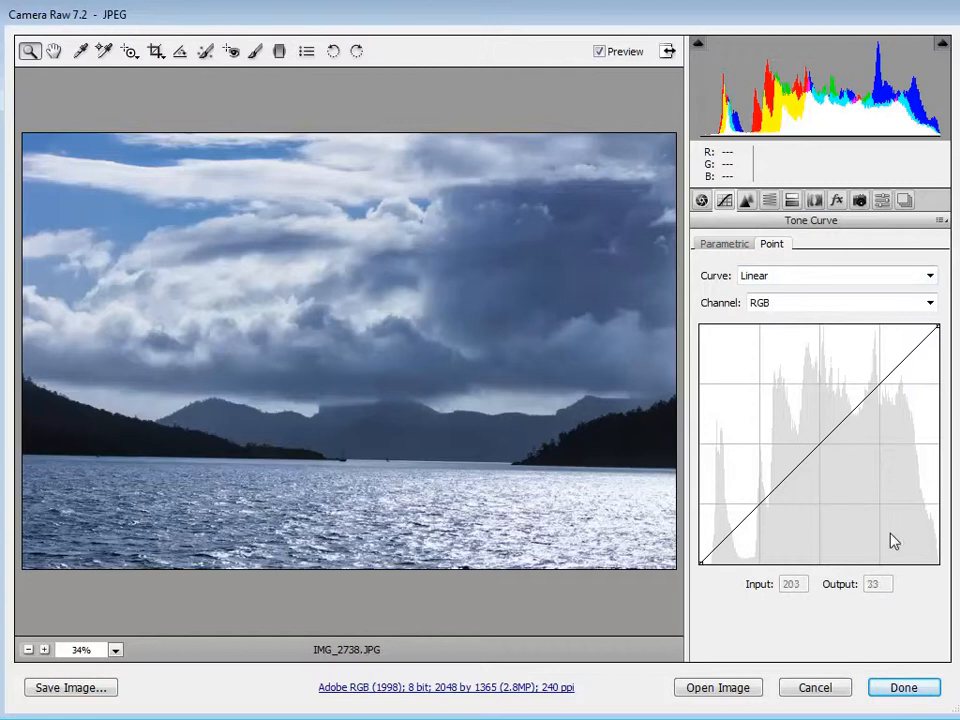
pyautogui.click(930, 277)
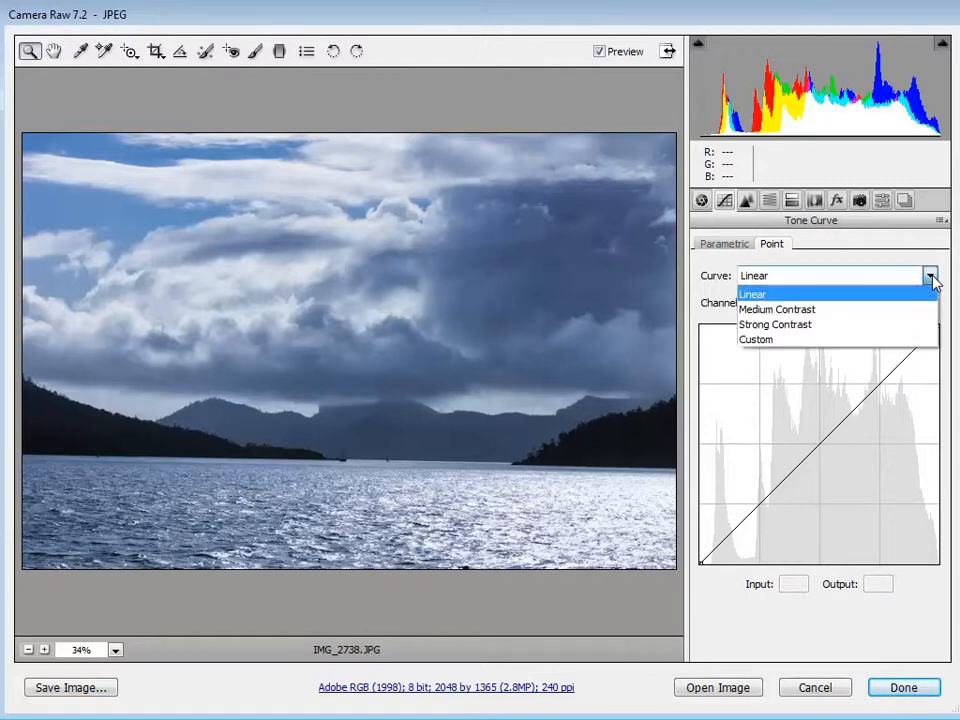
pyautogui.click(779, 311)
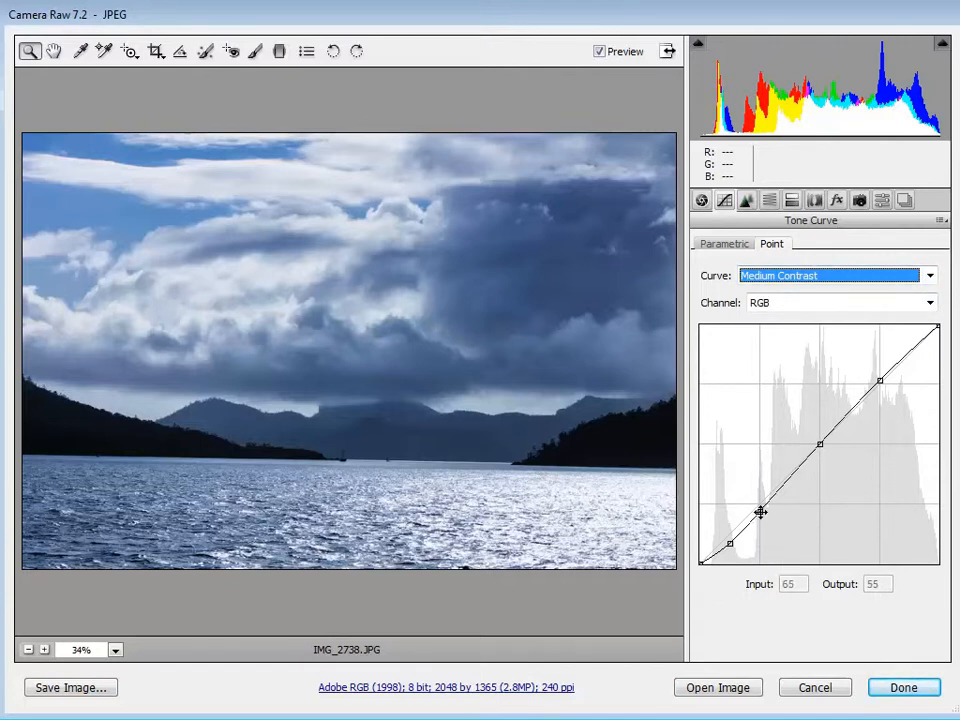
pyautogui.moveTo(761, 512)
pyautogui.mouseDown()
pyautogui.moveTo(786, 536)
pyautogui.moveTo(760, 513)
pyautogui.mouseUp()
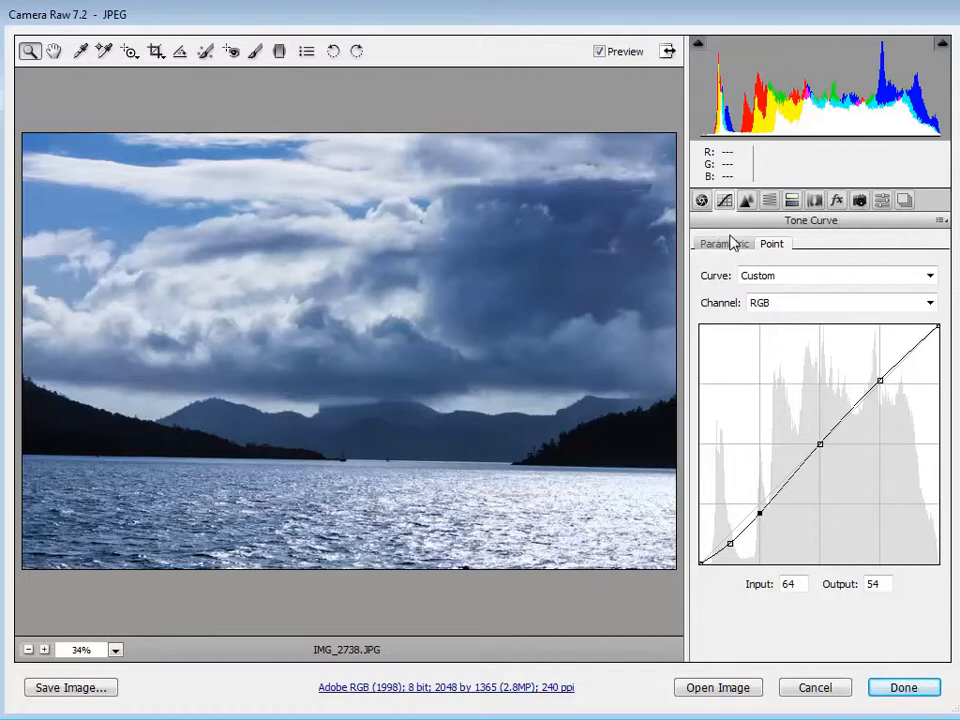
pyautogui.hotkey('ctrl', 'z')
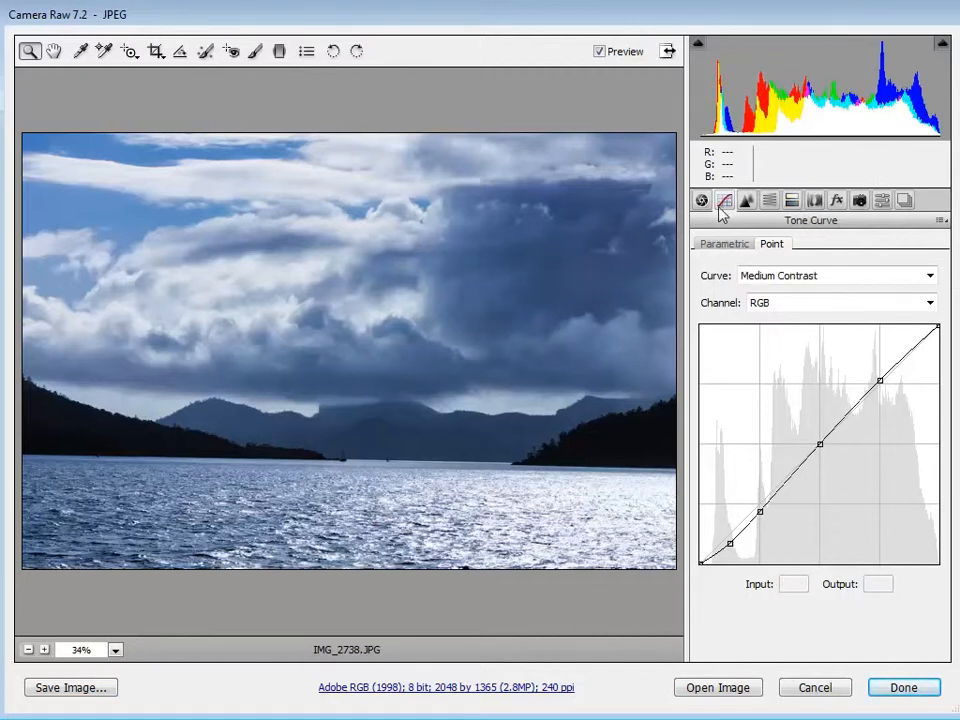
# Set the luminance of the blues to -23 in the HSL adjustments, keeping the photo in colour.
pyautogui.click(746, 201)
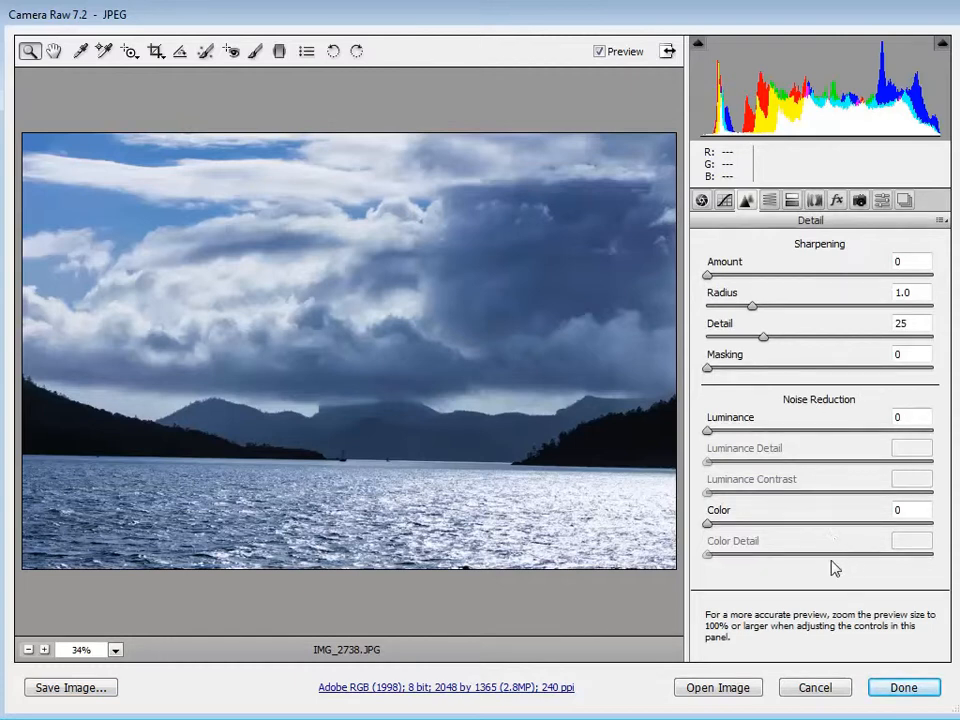
pyautogui.click(770, 204)
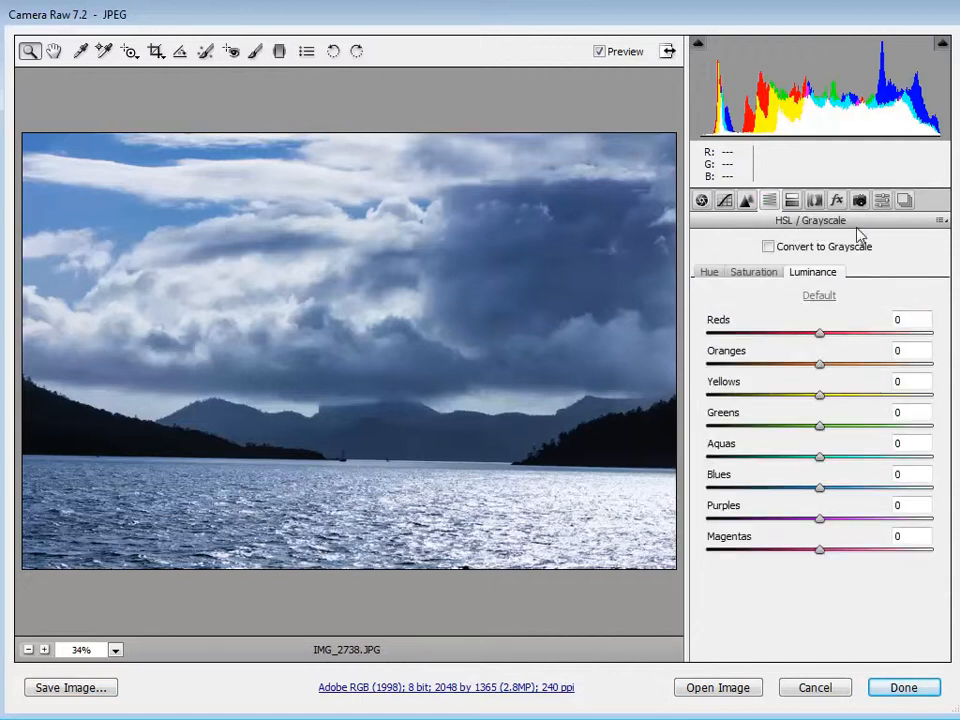
pyautogui.click(768, 247)
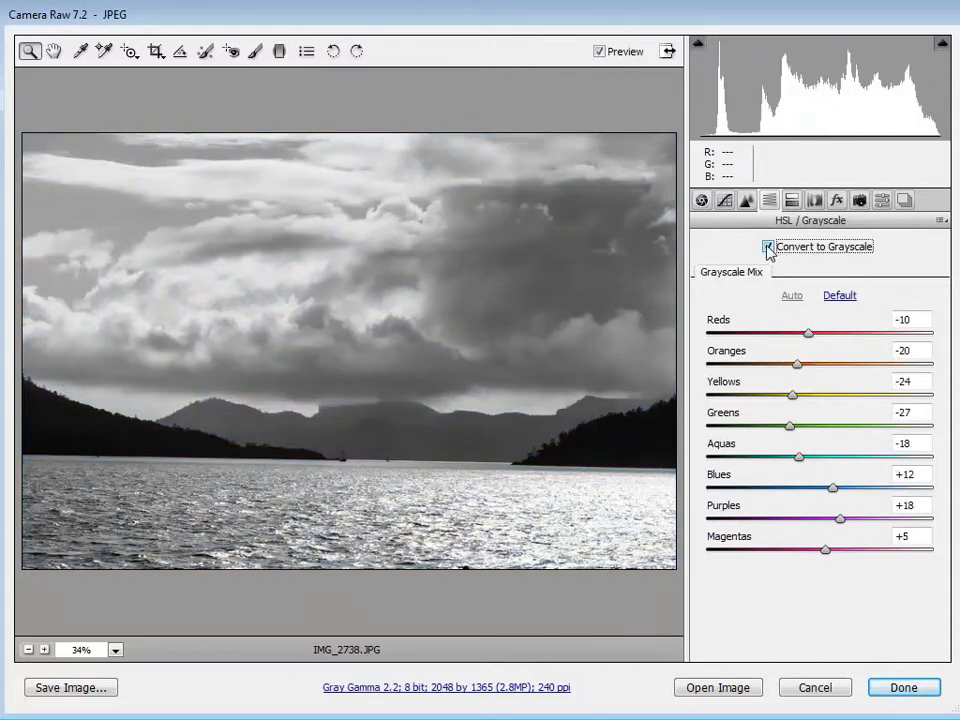
pyautogui.click(768, 247)
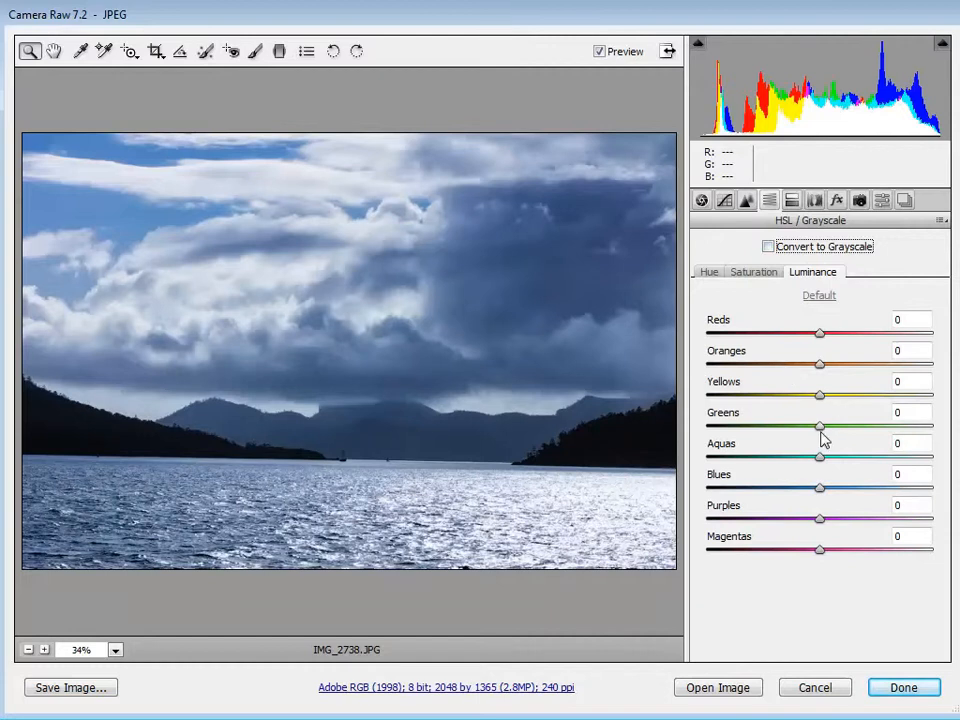
pyautogui.moveTo(820, 490); pyautogui.dragTo(795, 495)
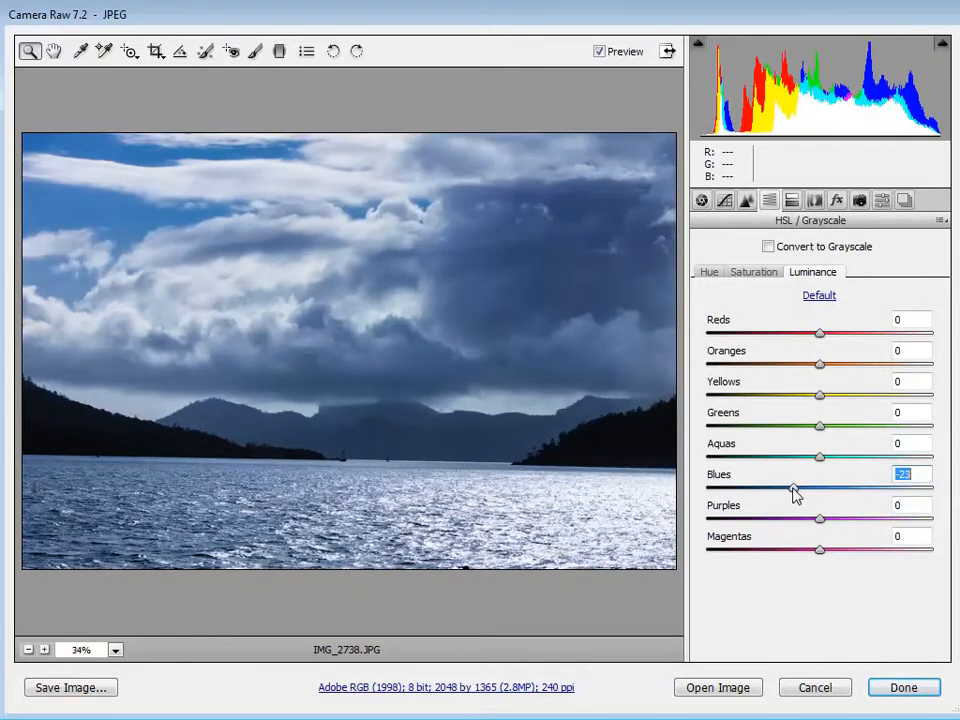
# Set the HSL saturation of the blues to +37 and of the magentas to +21.
pyautogui.click(709, 274)
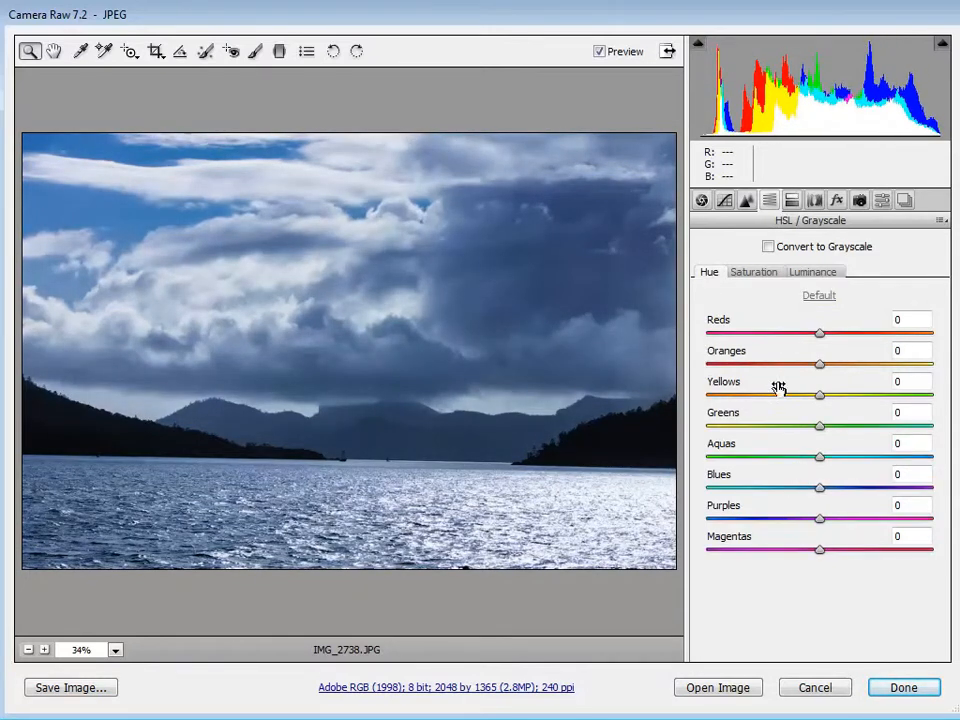
pyautogui.click(753, 273)
pyautogui.moveTo(818, 489); pyautogui.dragTo(861, 498)
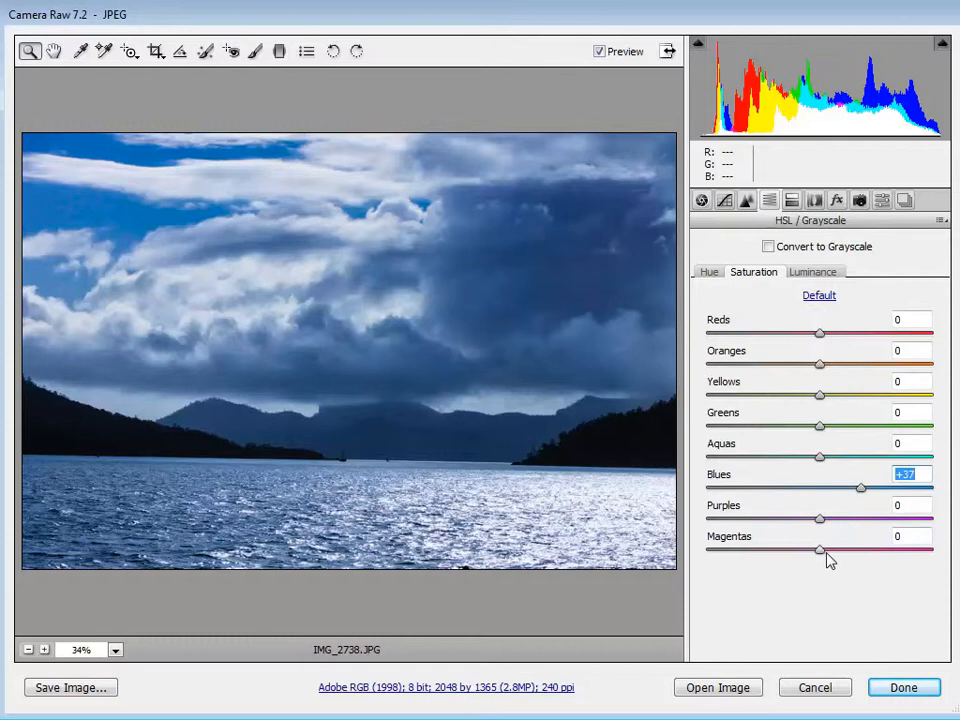
pyautogui.moveTo(822, 550); pyautogui.dragTo(845, 550)
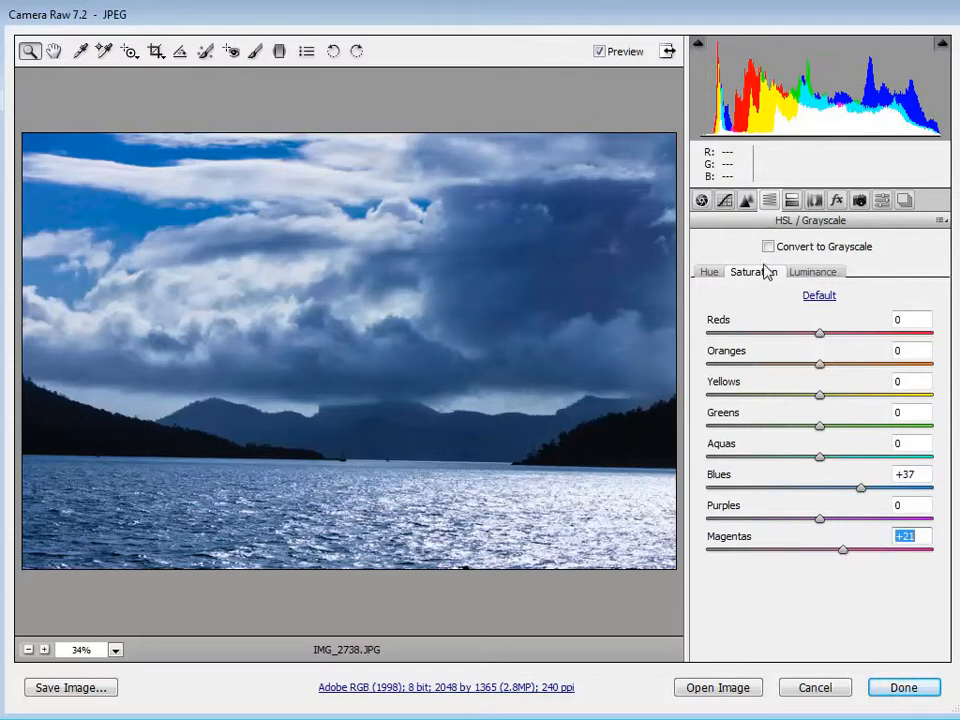
pyautogui.click(820, 276)
pyautogui.click(709, 274)
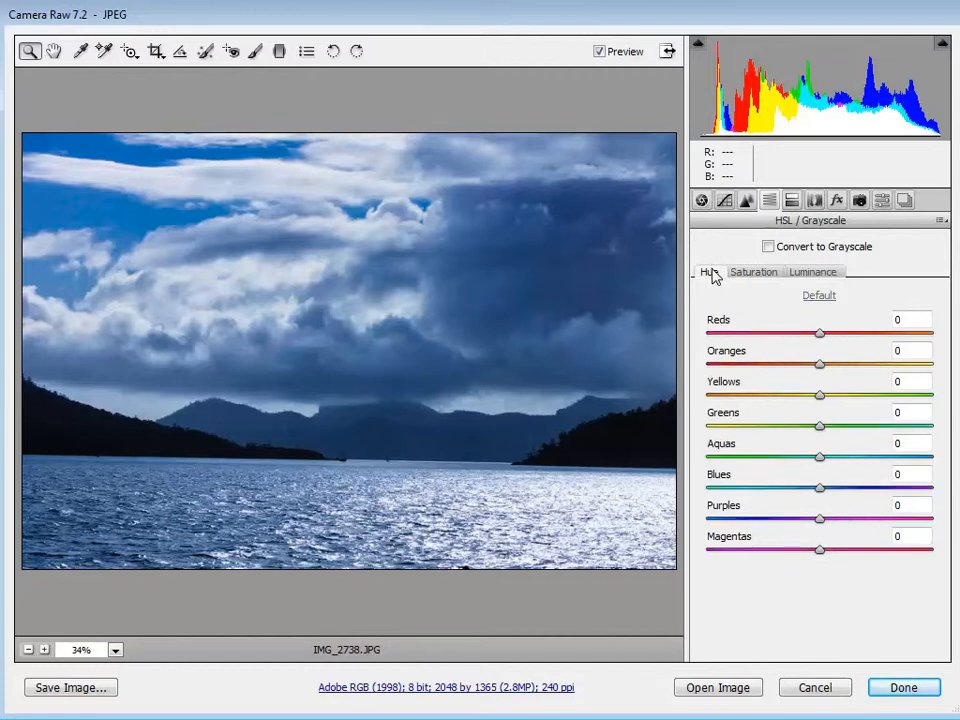
pyautogui.click(753, 274)
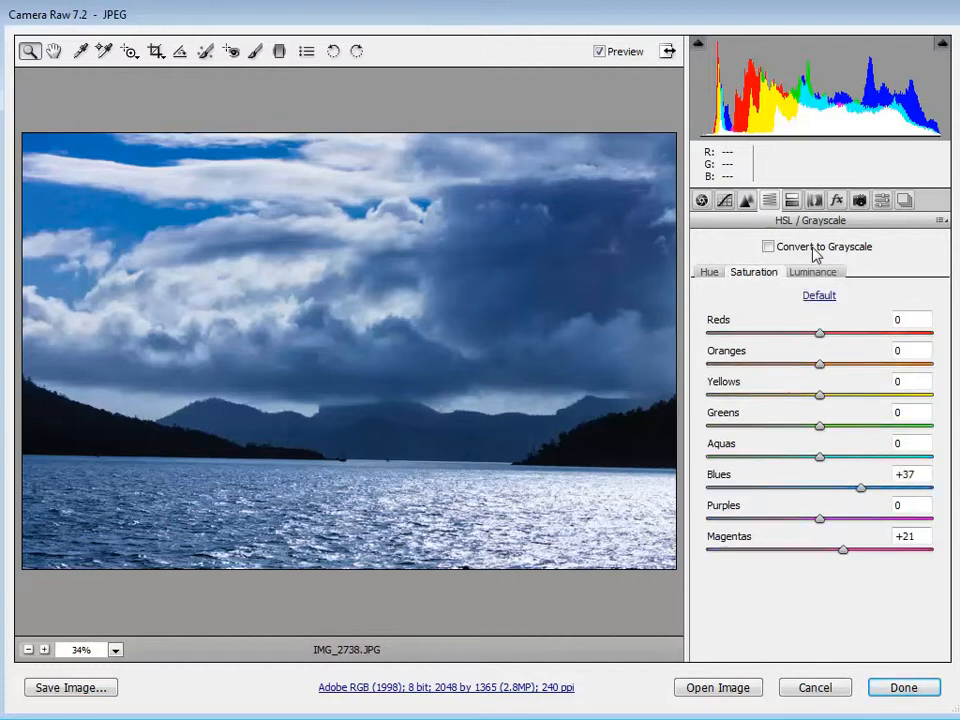
# Enable lens profile corrections for the photo with the Default setup.
pyautogui.click(791, 200)
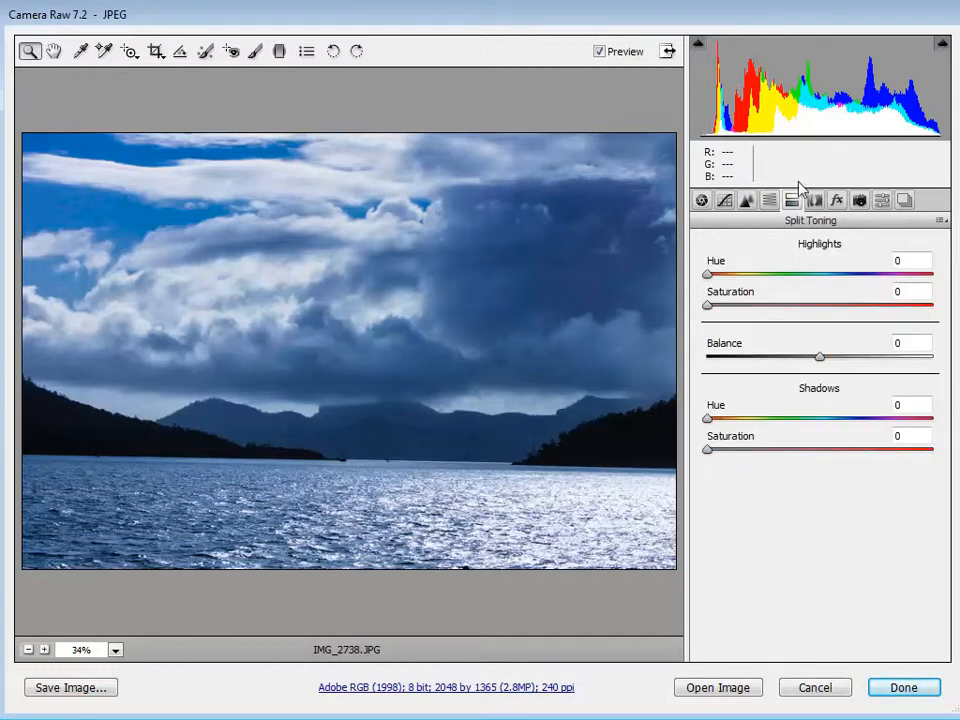
pyautogui.click(815, 202)
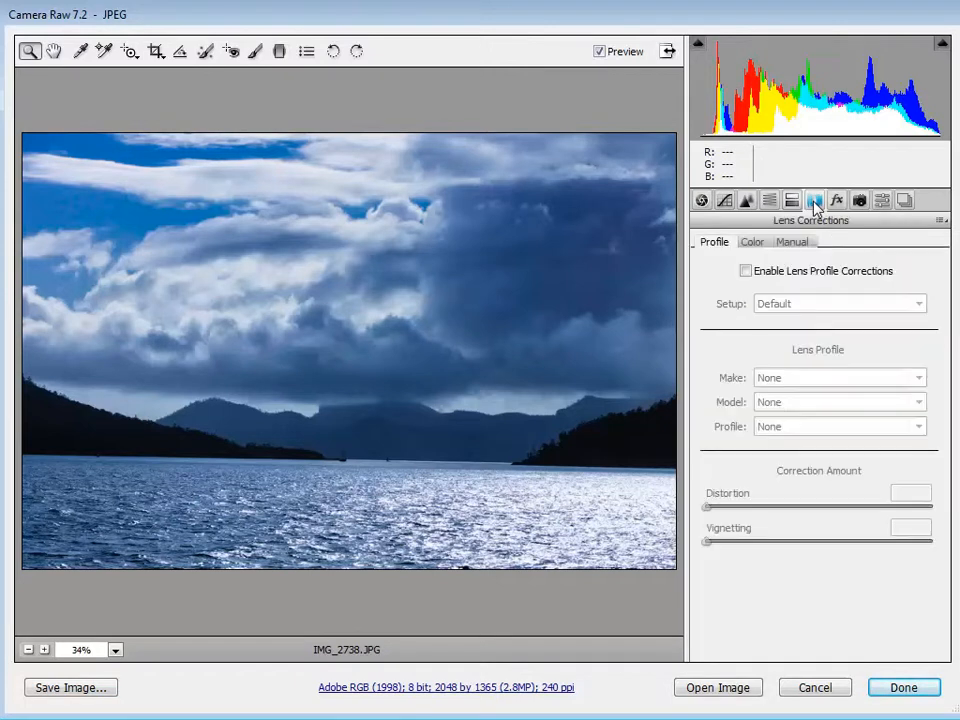
pyautogui.click(746, 272)
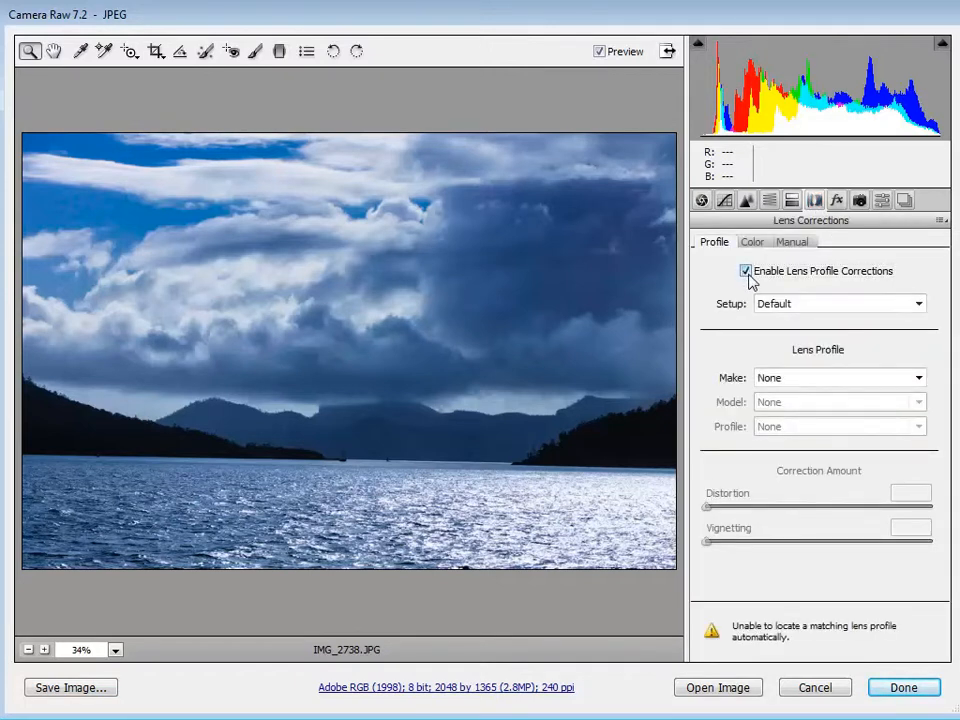
# Choose the Canon EF-S 18-55mm f/3.5-5.6 IS lens profile and compare the photo with the correction off and on.
pyautogui.click(918, 379)
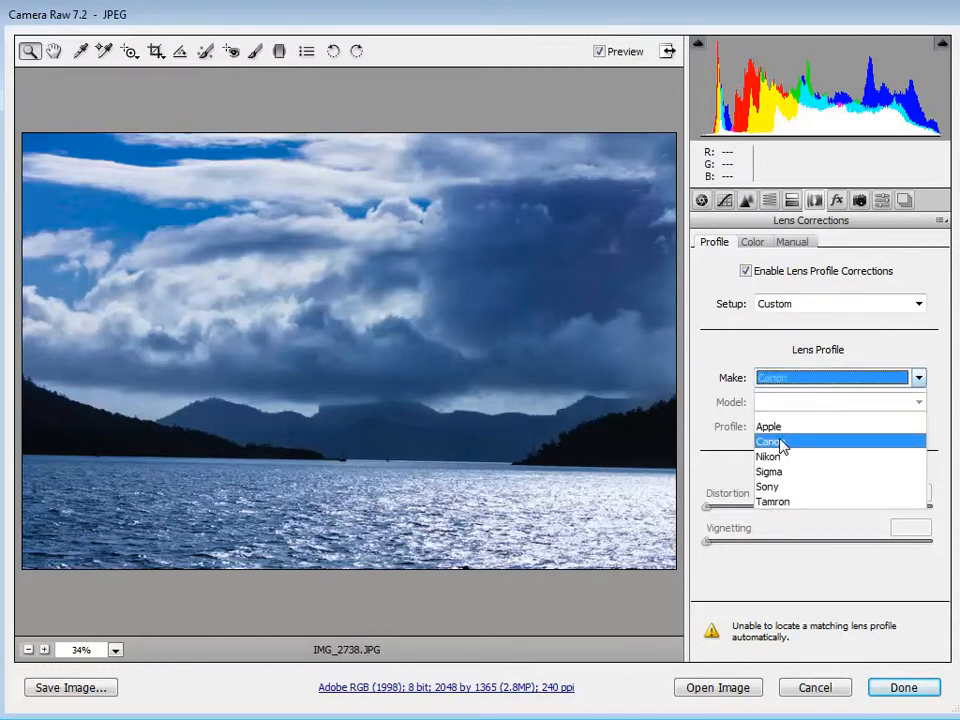
pyautogui.click(782, 443)
pyautogui.click(919, 404)
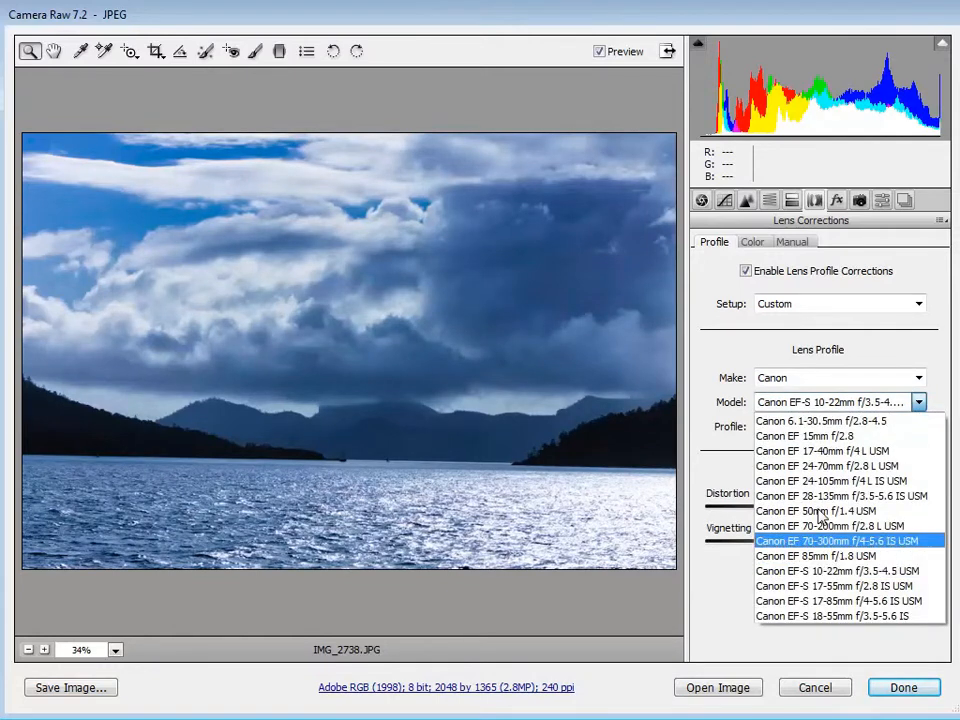
pyautogui.click(778, 616)
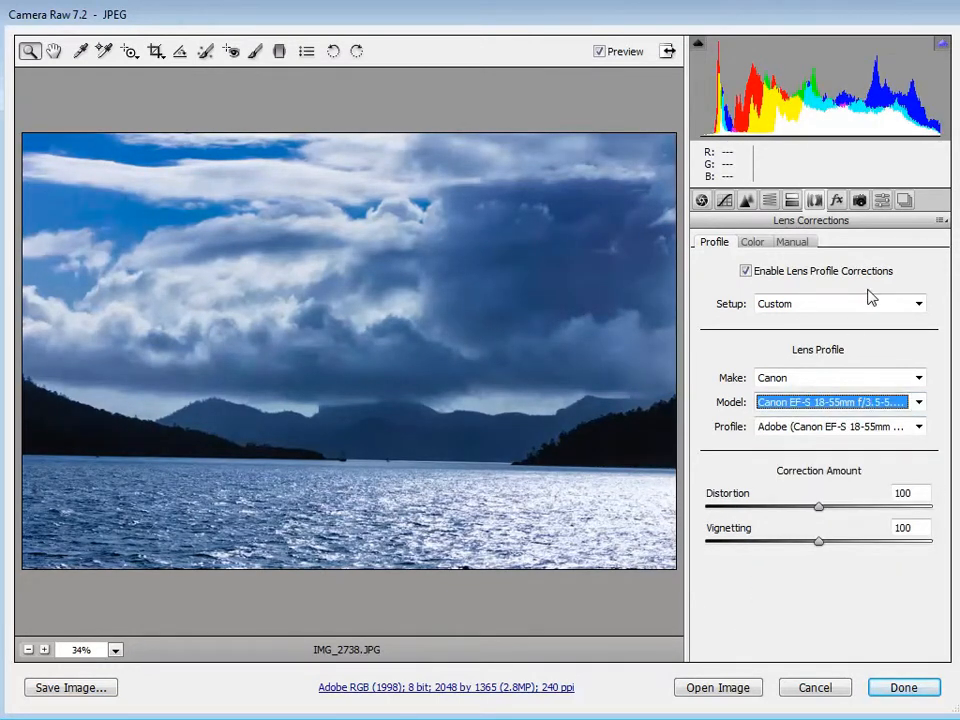
pyautogui.click(745, 271)
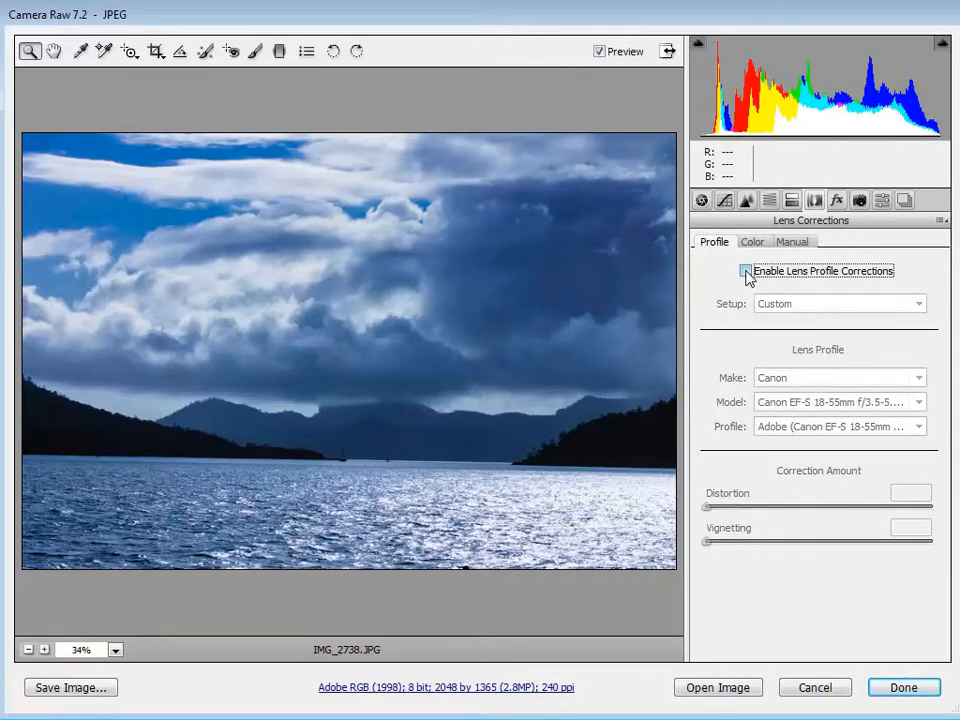
pyautogui.click(745, 271)
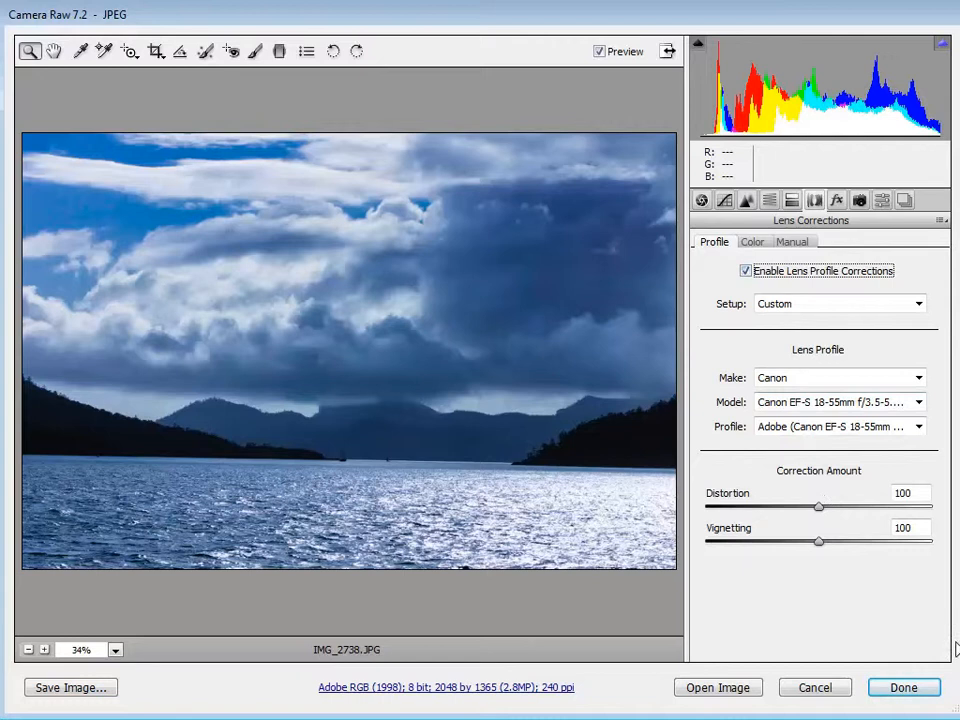
# Review the grain and post-crop vignetting effects without changing them, and open the adjusted photo in Photoshop.
pyautogui.click(837, 201)
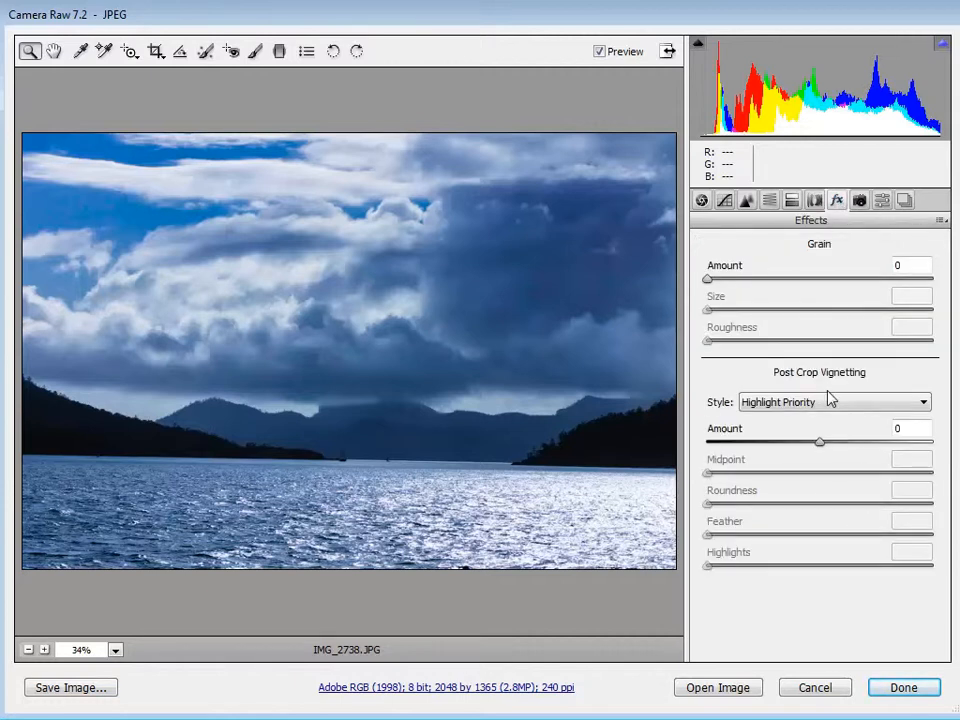
pyautogui.click(705, 688)
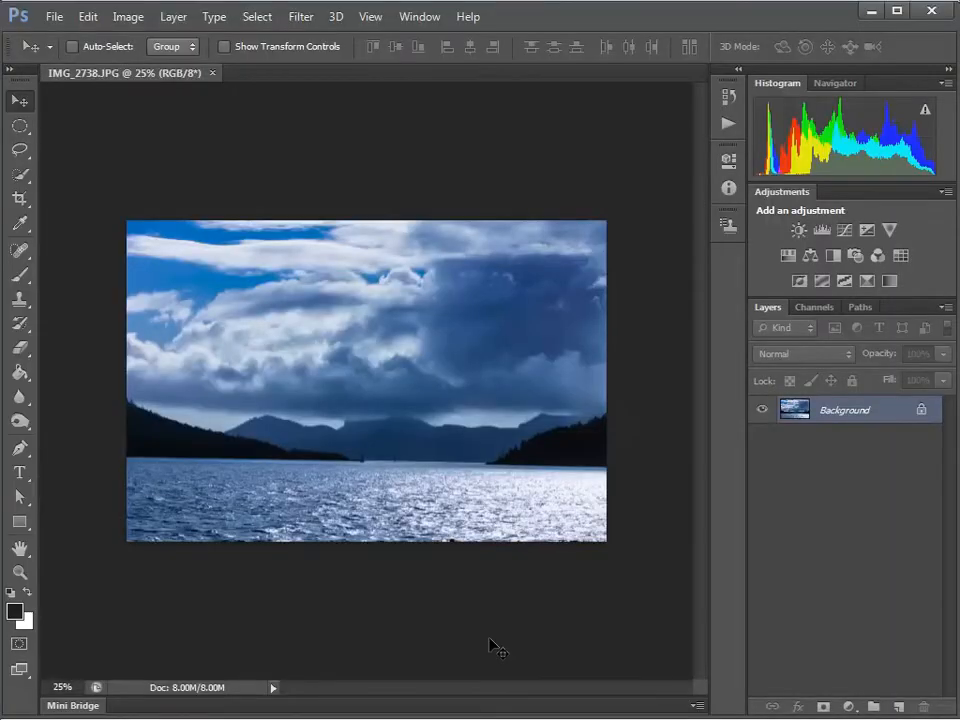
# Straighten the horizon by rotating the photo slightly counterclockwise with the Crop tool and its Grid overlay, and apply the crop.
pyautogui.click(19, 203)
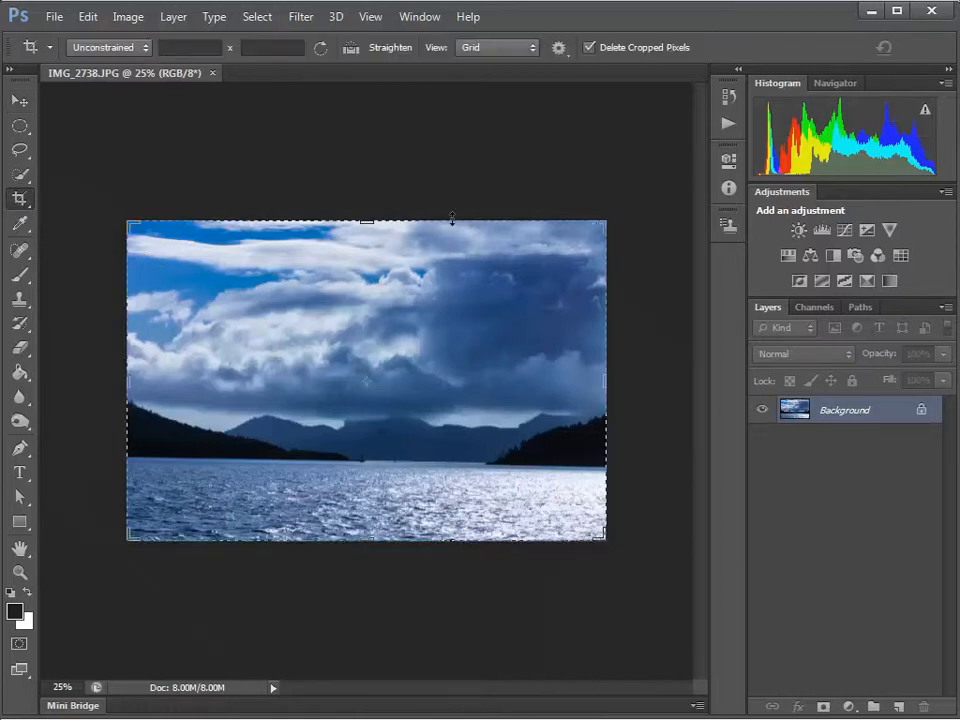
pyautogui.click(532, 50)
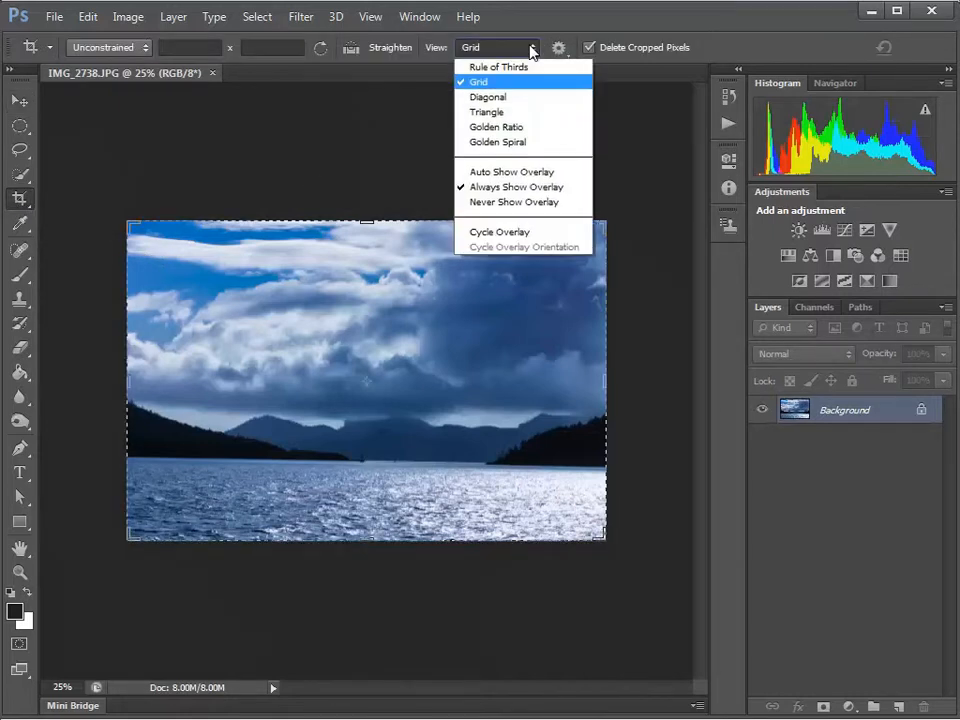
pyautogui.click(481, 84)
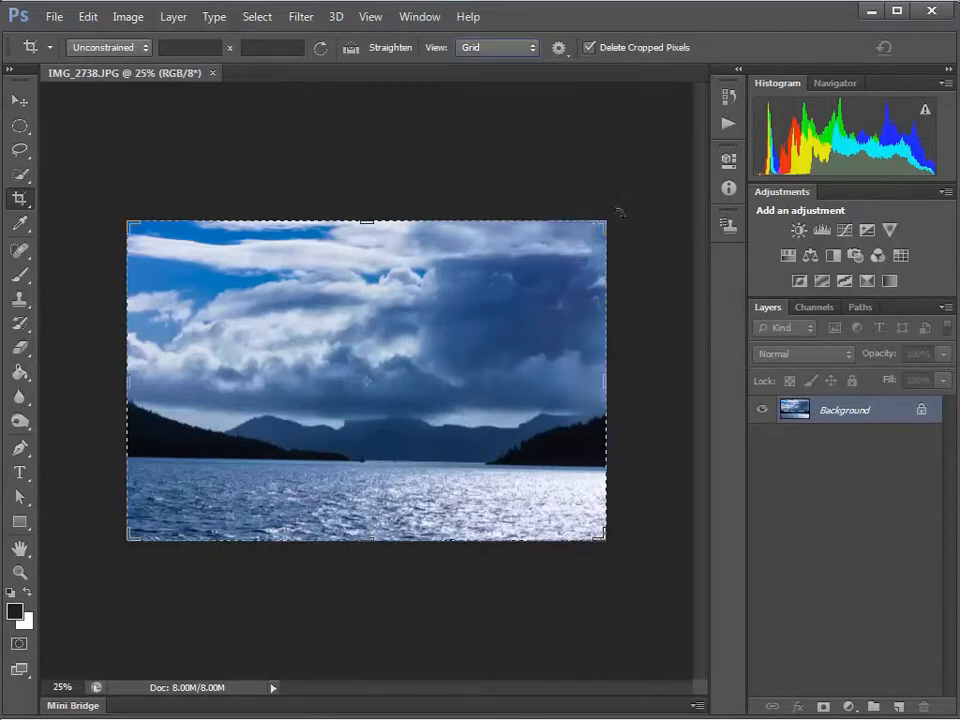
pyautogui.moveTo(622, 216)
pyautogui.mouseDown()
pyautogui.moveTo(632, 219)
pyautogui.moveTo(632, 202)
pyautogui.mouseUp()
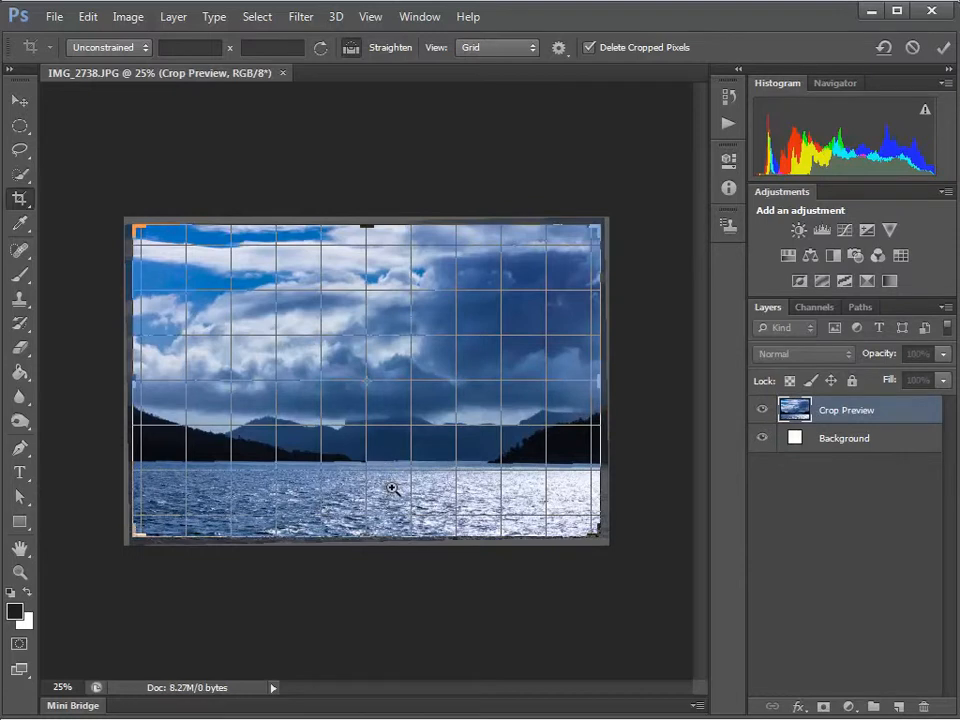
pyautogui.keyDown('ctrl'); pyautogui.click(393, 488); pyautogui.keyUp('ctrl')
pyautogui.keyDown('ctrl'); pyautogui.click(393, 488); pyautogui.keyUp('ctrl')
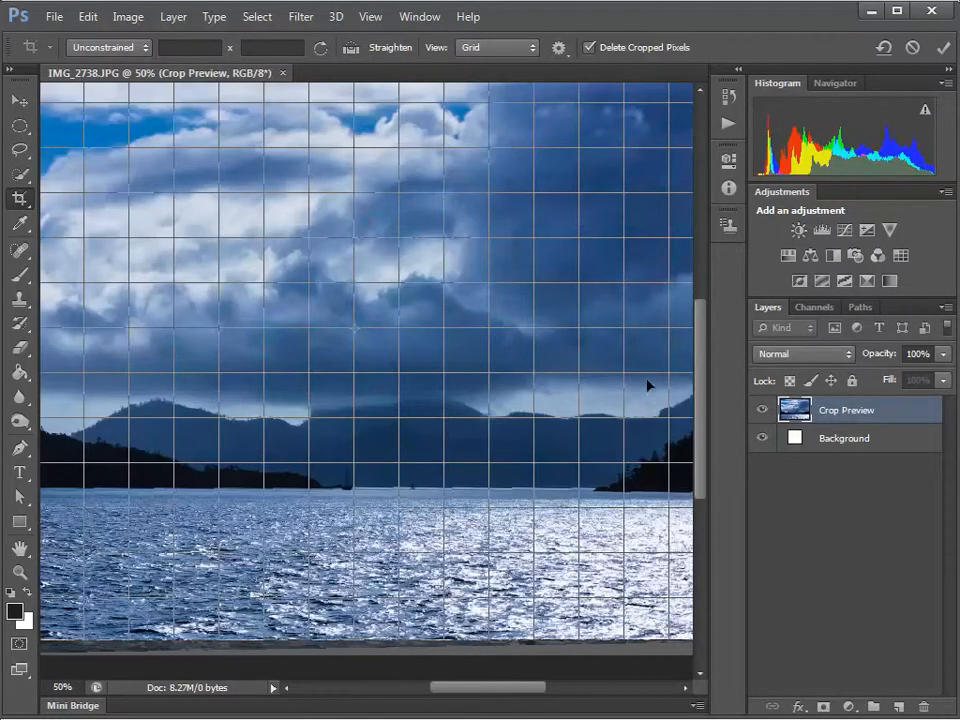
pyautogui.keyDown('ctrl'); pyautogui.keyDown('alt'); pyautogui.click(499, 349); pyautogui.keyUp('alt'); pyautogui.keyUp('ctrl')
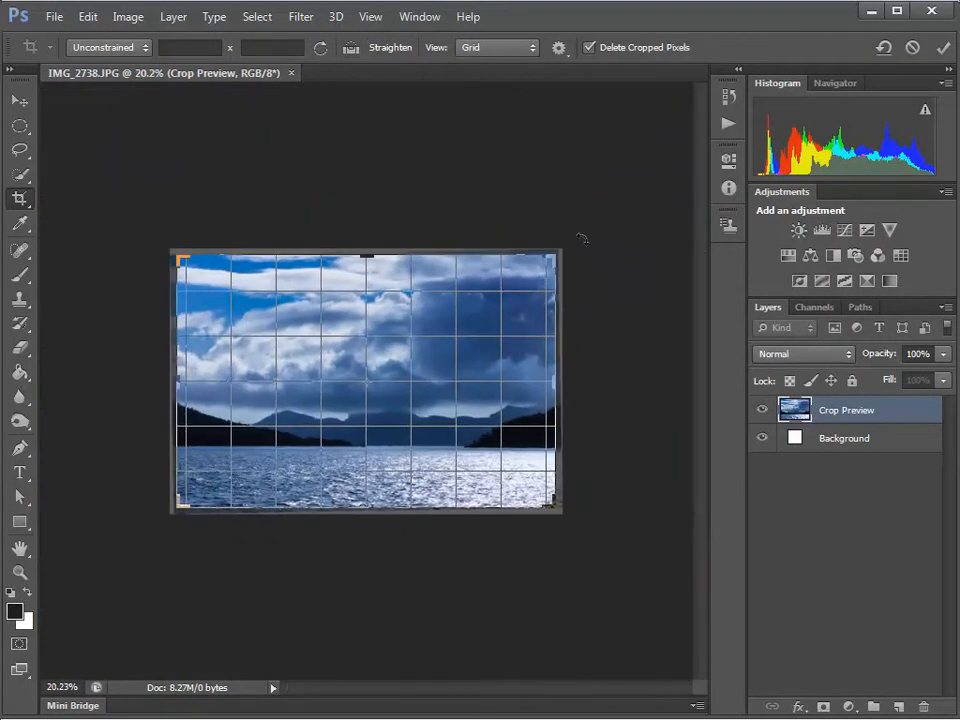
pyautogui.moveTo(580, 237); pyautogui.dragTo(605, 212)
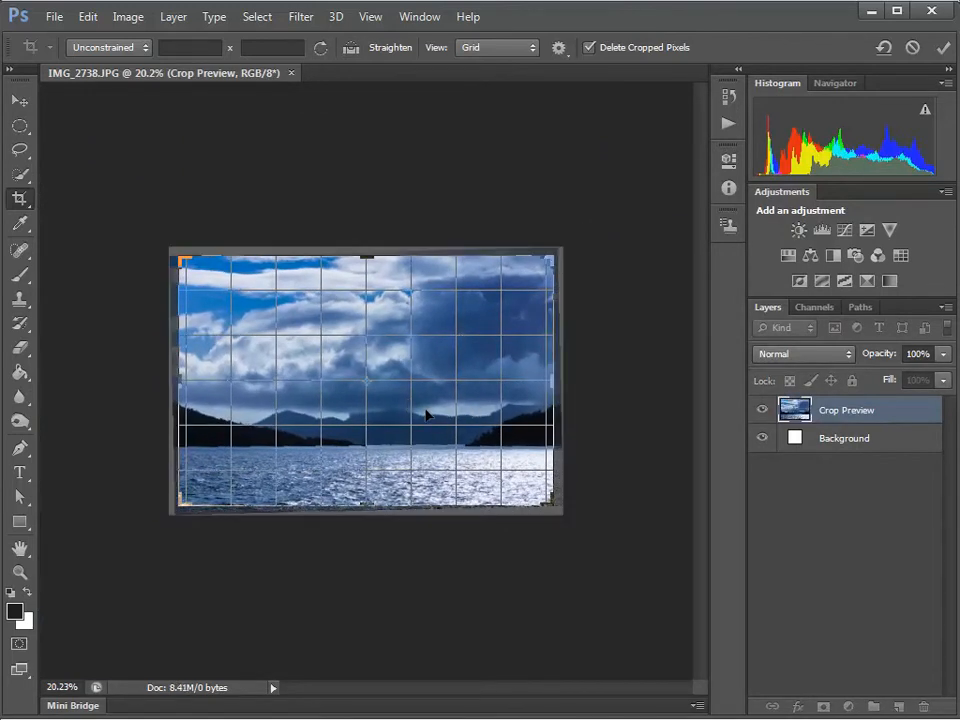
pyautogui.press('Return')
# Fine-tune the straightening by rotating the photo slightly clockwise, apply the crop and switch to the Move tool.
pyautogui.moveTo(567, 243)
pyautogui.mouseDown()
pyautogui.moveTo(570, 232)
pyautogui.moveTo(567, 254)
pyautogui.mouseUp()
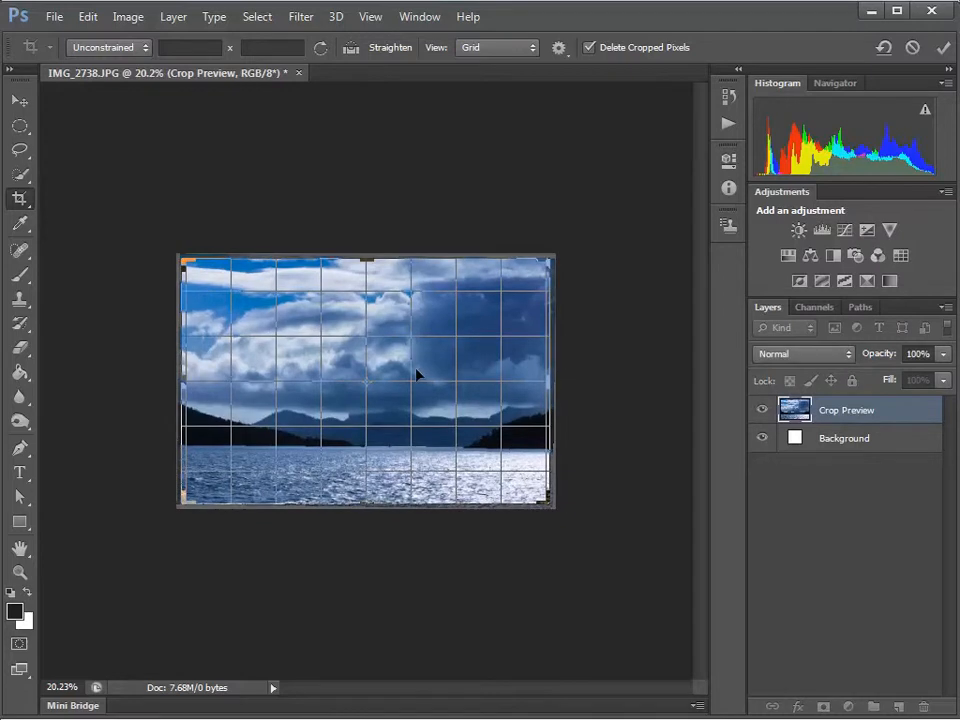
pyautogui.press('Return')
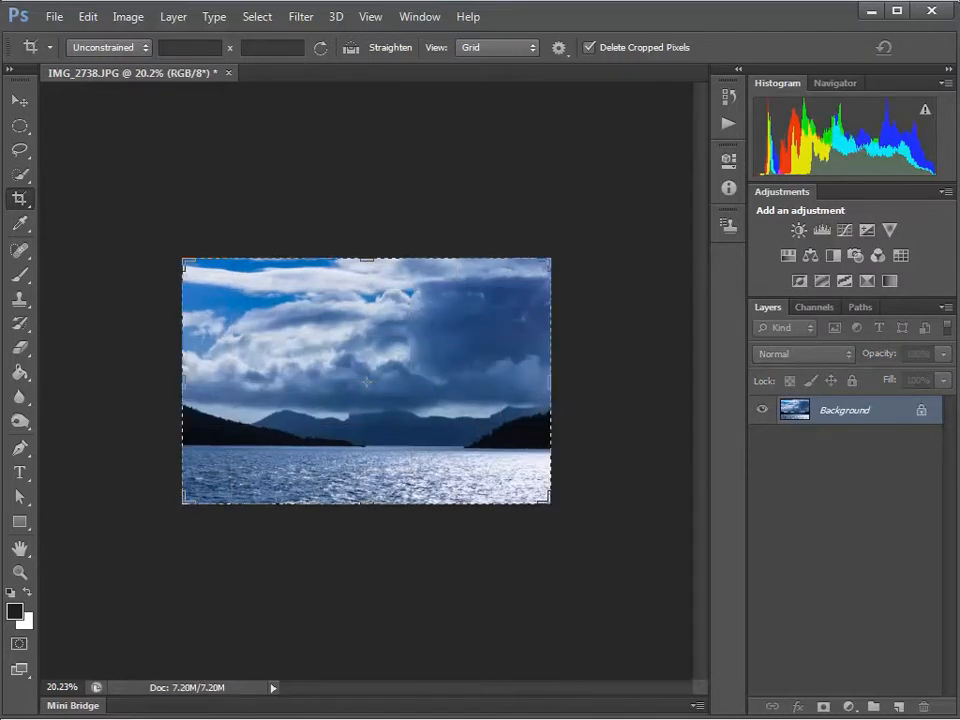
pyautogui.click(20, 100)
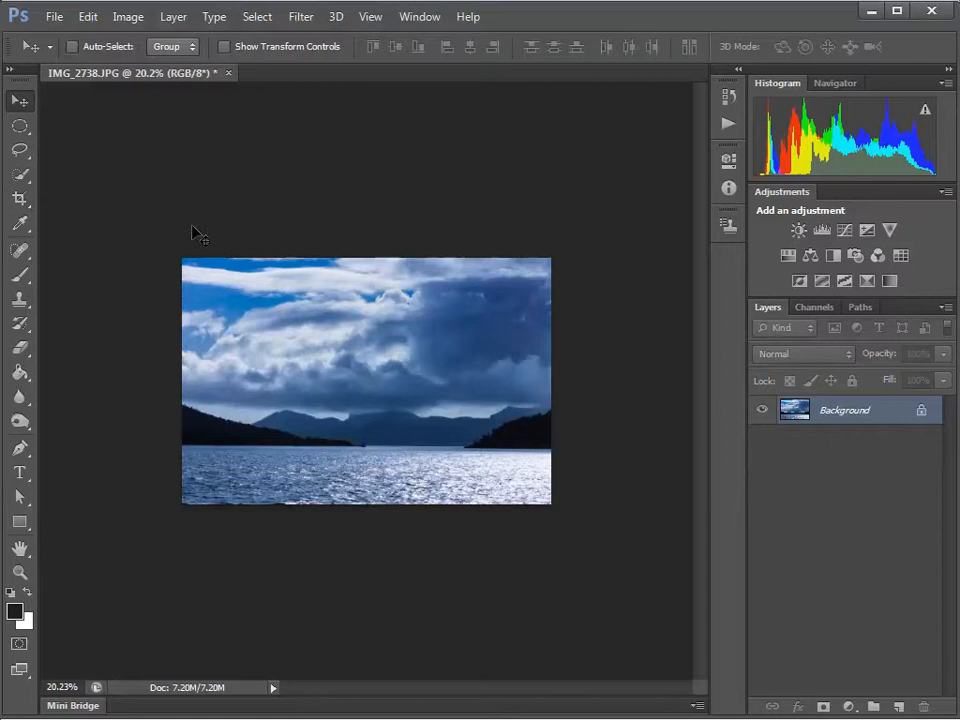
# Save the photo to the Desktop as a JPEG named fixed with quality 8 (High) and the Baseline ("Standard") format.
pyautogui.click(54, 17)
pyautogui.click(105, 241)
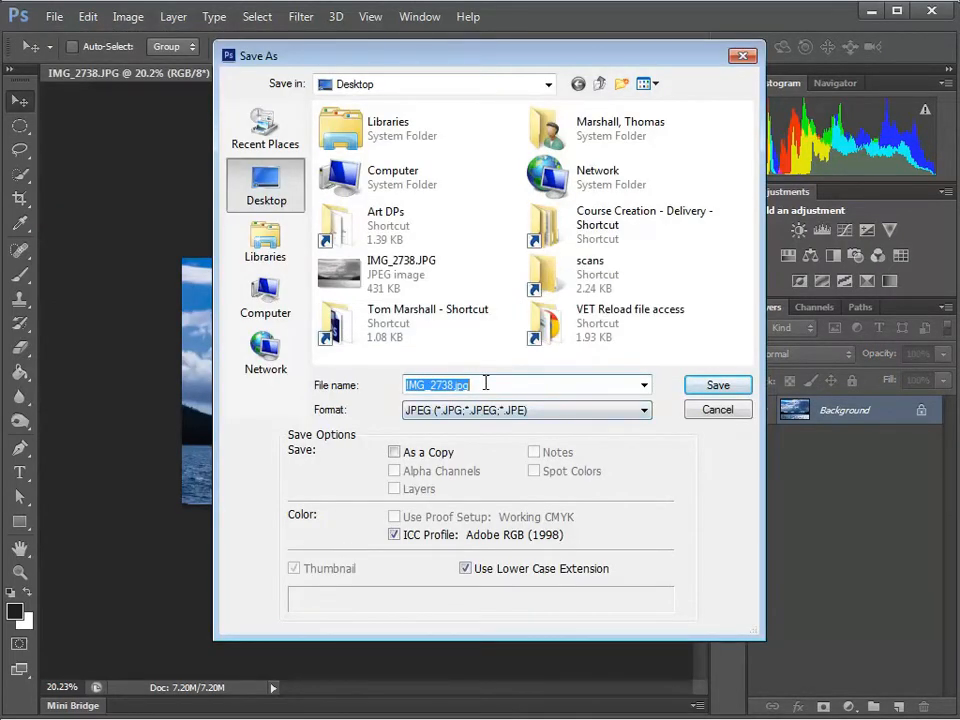
pyautogui.write('fixed')
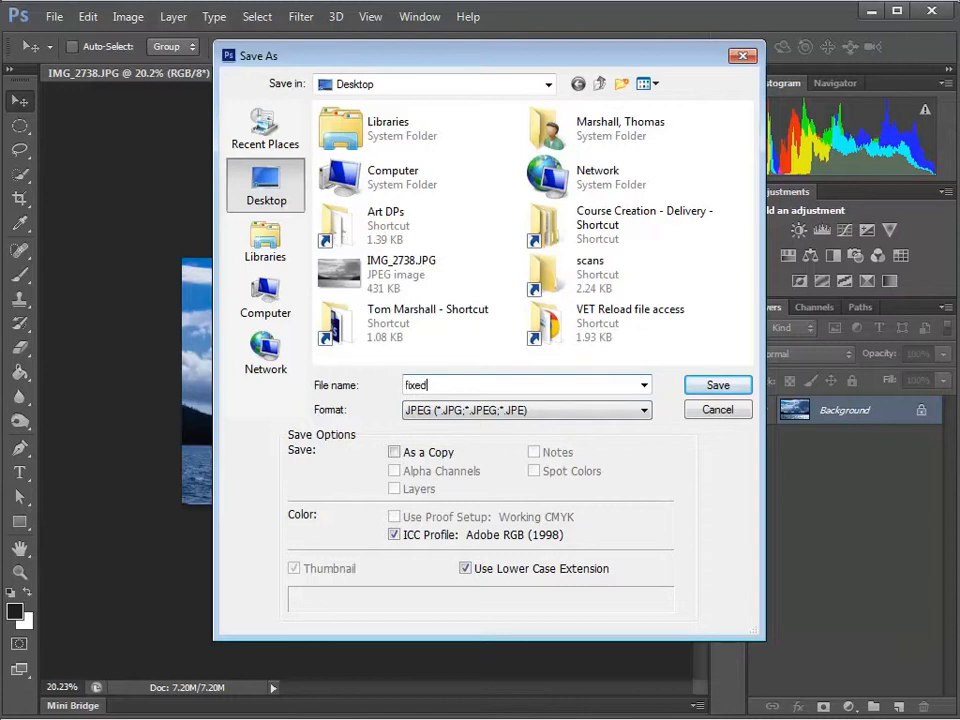
pyautogui.click(722, 387)
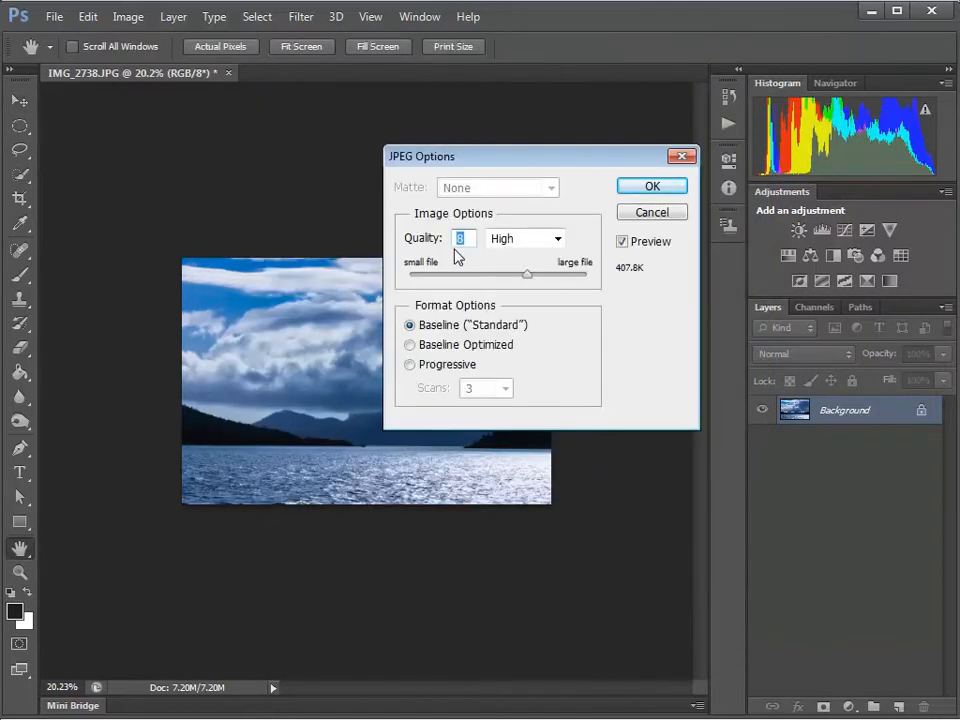
pyautogui.click(672, 194)
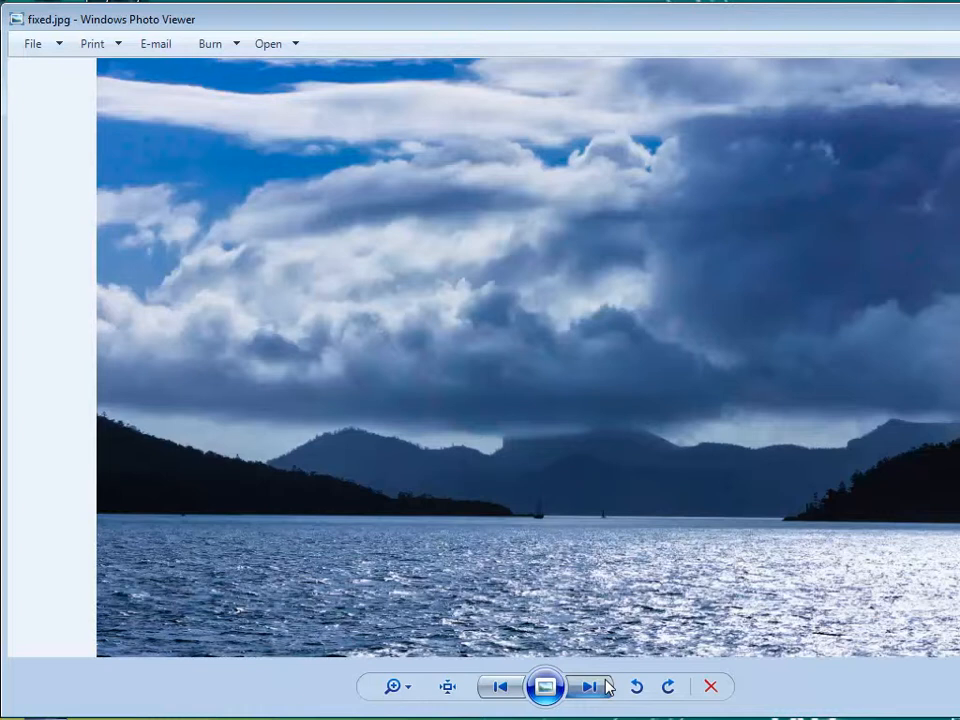
# Compare fixed.jpg with the original IMG_2738.JPG in Windows Photo Viewer.
pyautogui.click(606, 687)
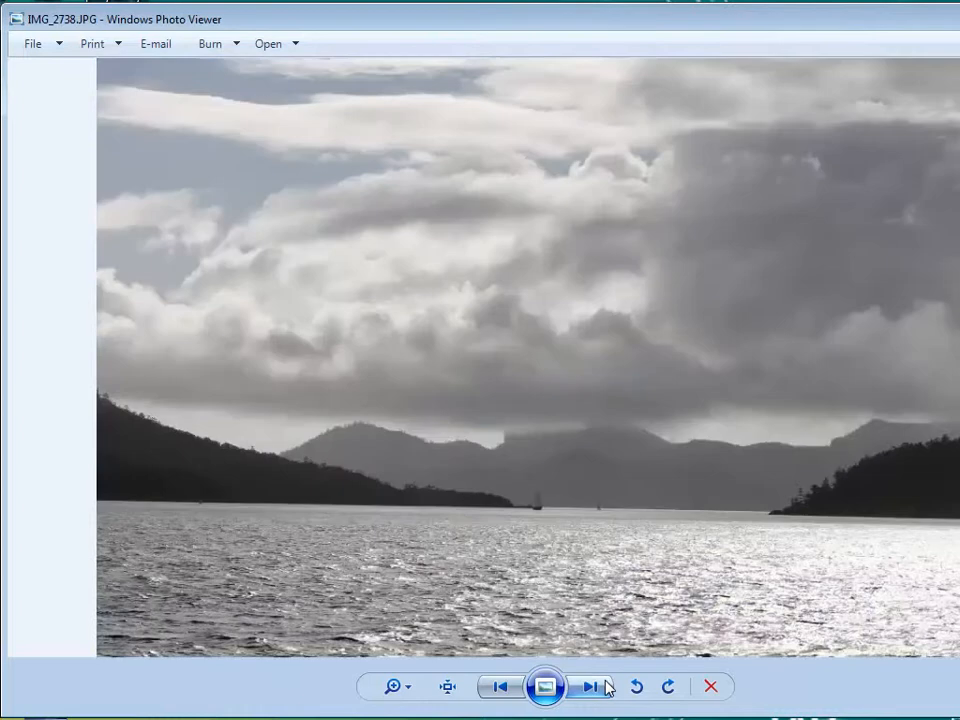
pyautogui.click(497, 687)
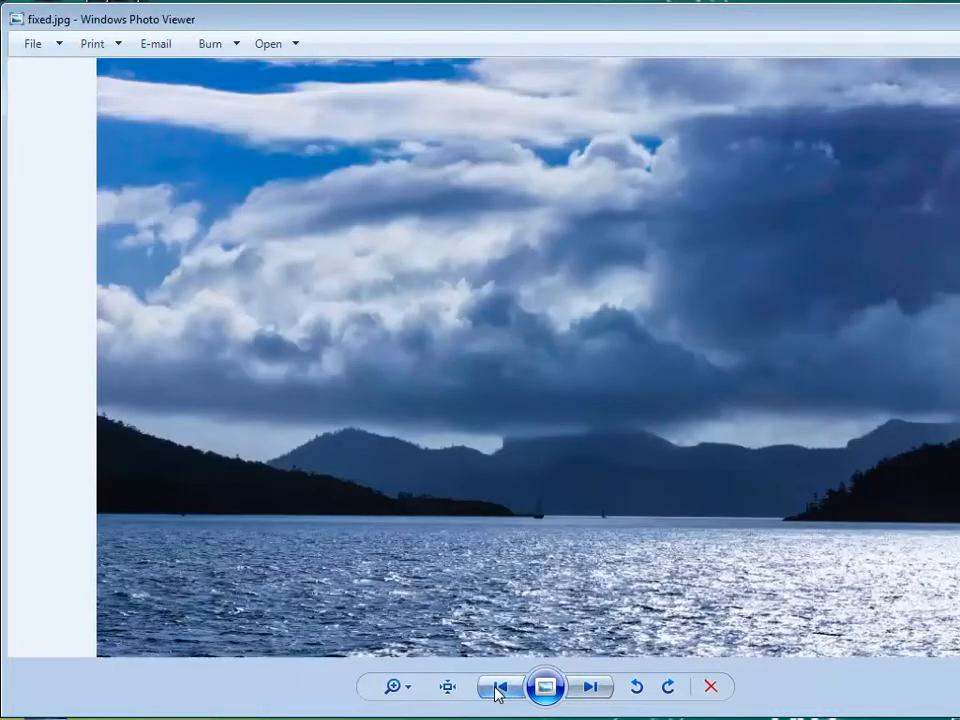